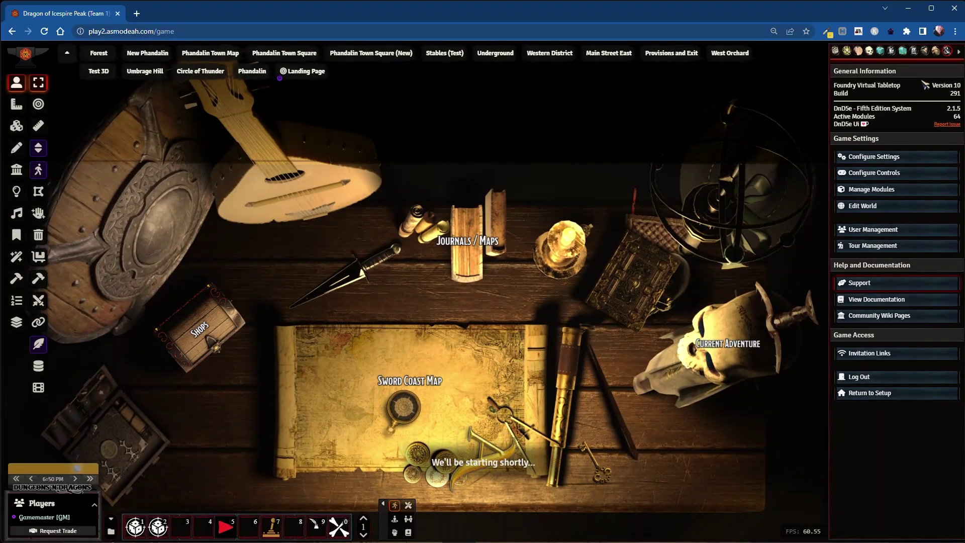
- Check the Performance Mode options in the core game settings, then close the settings without changing anything
{"action": "left_click", "coordinate": [868, 157]}
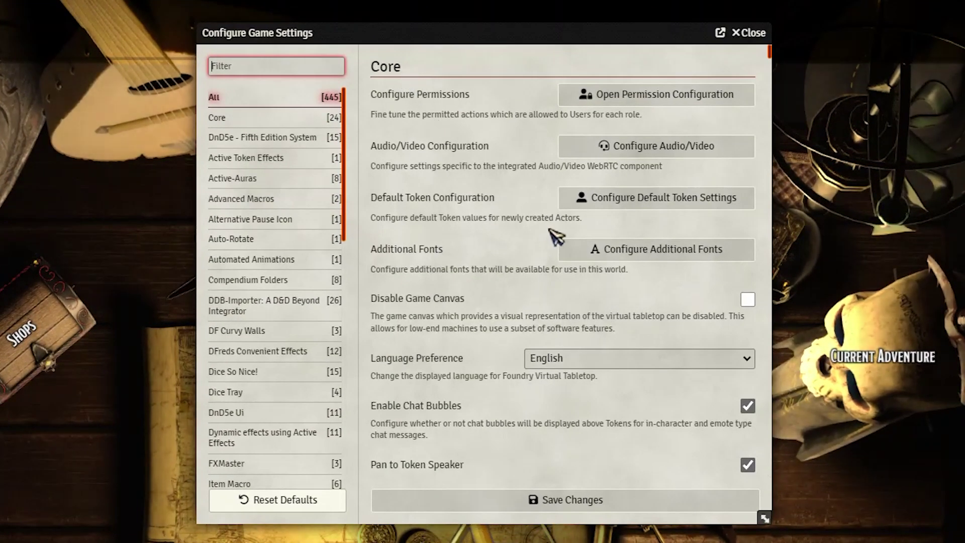
{"action": "scroll", "coordinate": [571, 236], "scroll_direction": "down", "scroll_amount": 4}
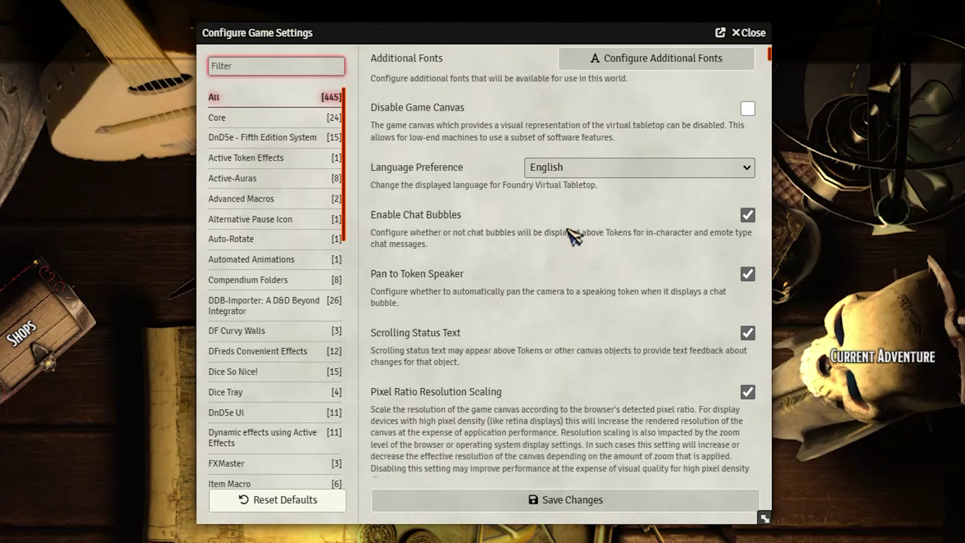
{"action": "scroll", "coordinate": [572, 236], "scroll_direction": "down", "scroll_amount": 9}
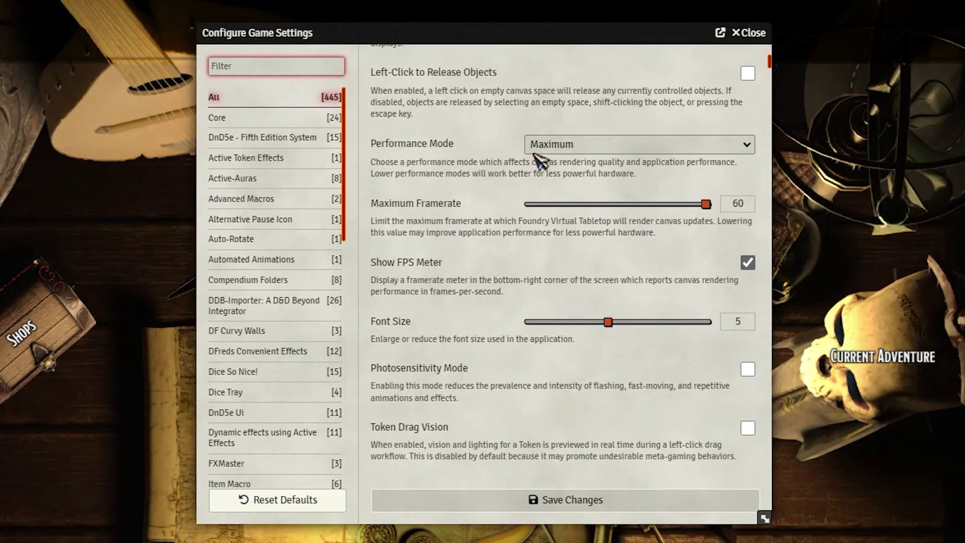
{"action": "left_click", "coordinate": [583, 145]}
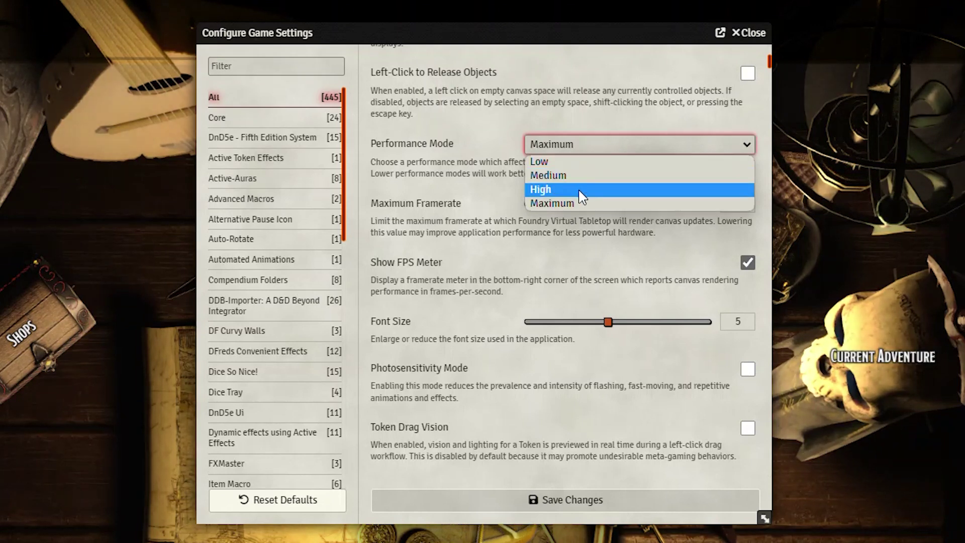
{"action": "left_click", "coordinate": [590, 141]}
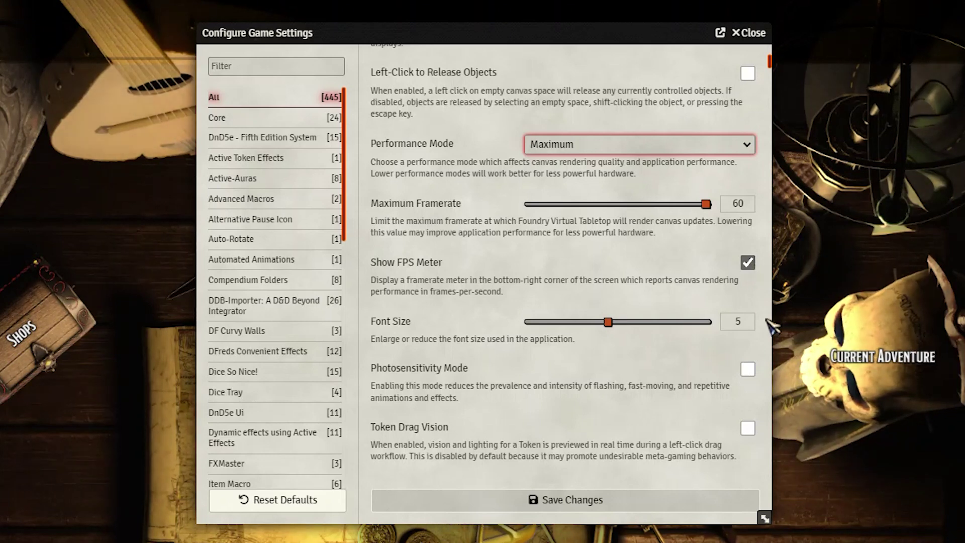
{"action": "left_click", "coordinate": [748, 33]}
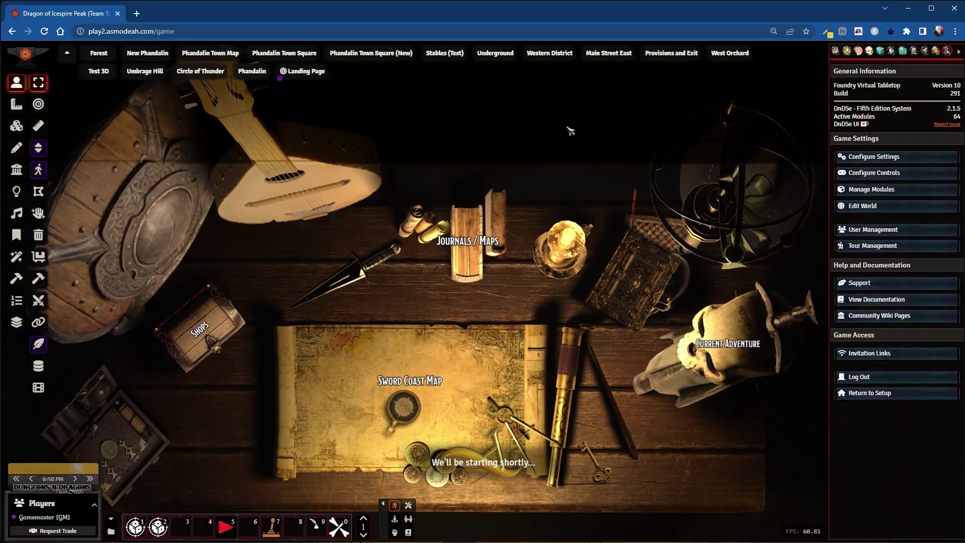
- Switch to the Main Street East scene and examine the area around the character token
{"action": "left_click", "coordinate": [609, 52]}
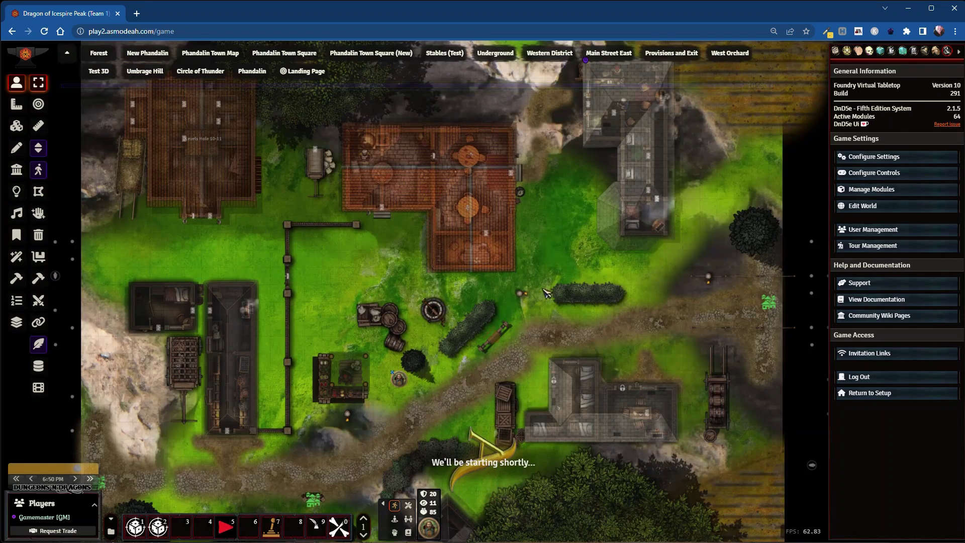
{"action": "scroll", "coordinate": [547, 293], "scroll_direction": "down", "scroll_amount": 3}
{"action": "scroll", "coordinate": [547, 293], "scroll_direction": "up", "scroll_amount": 4}
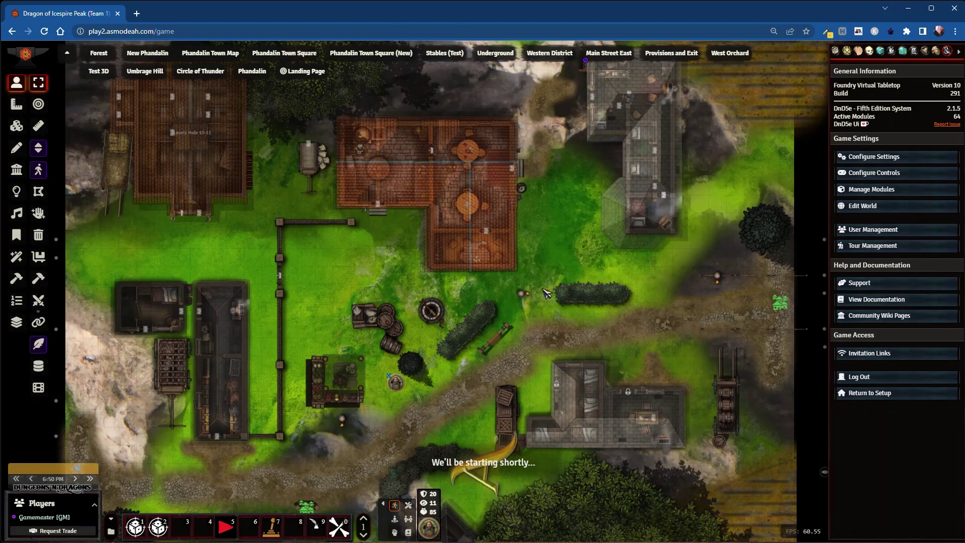
{"action": "scroll", "coordinate": [547, 293], "scroll_direction": "up", "scroll_amount": 1}
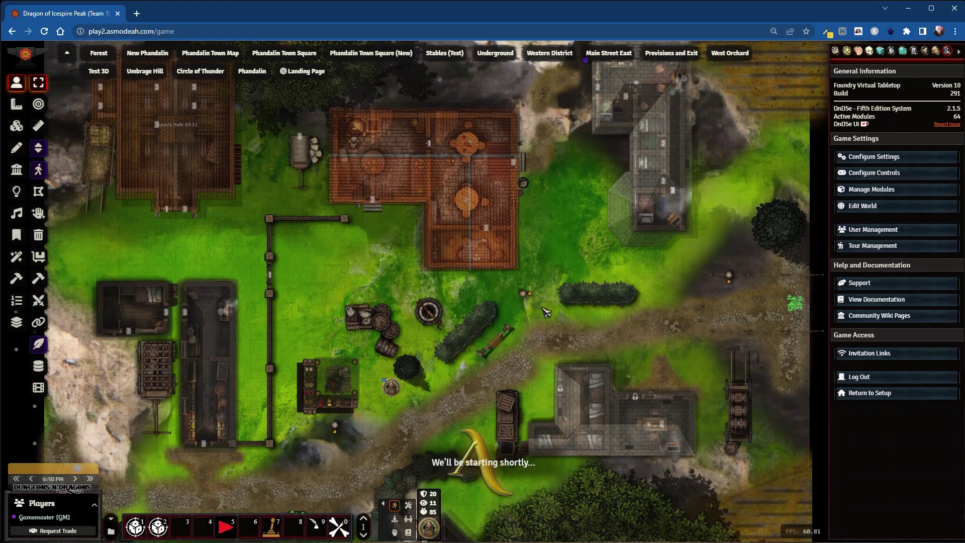
{"action": "left_click_drag", "start_coordinate": [546, 312], "coordinate": [577, 274]}
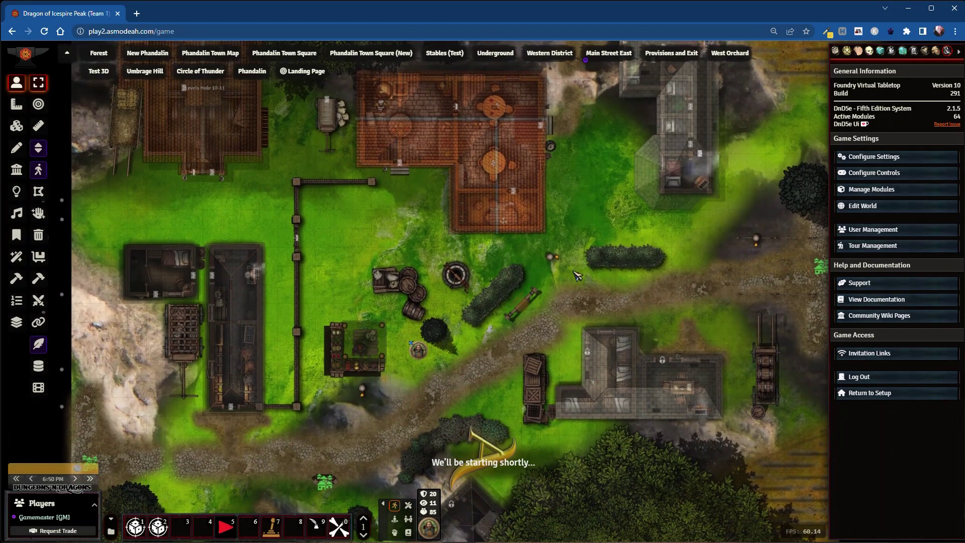
{"action": "scroll", "coordinate": [577, 276], "scroll_direction": "up", "scroll_amount": 1}
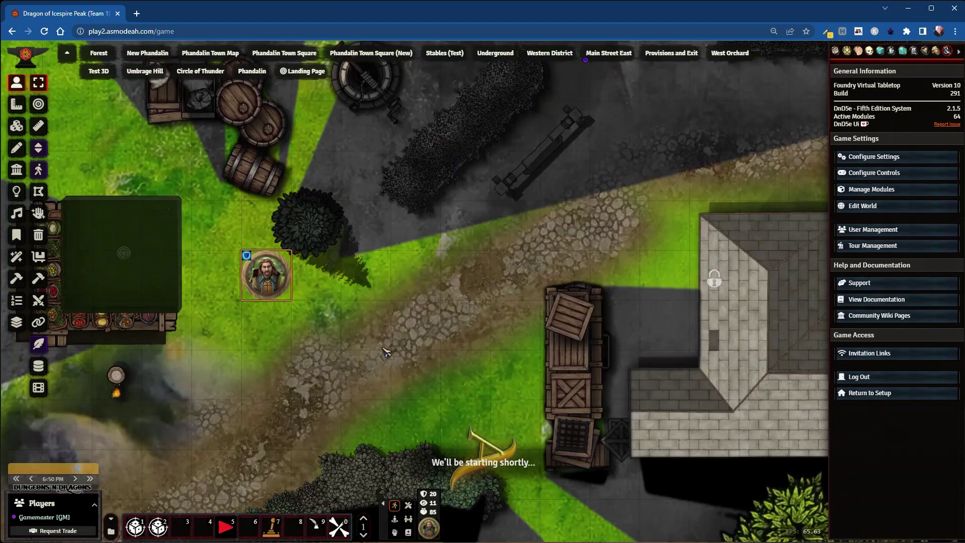
- Move the selected character token from beside the dark bush onto the stone path
{"action": "left_click_drag", "start_coordinate": [390, 356], "coordinate": [390, 356]}
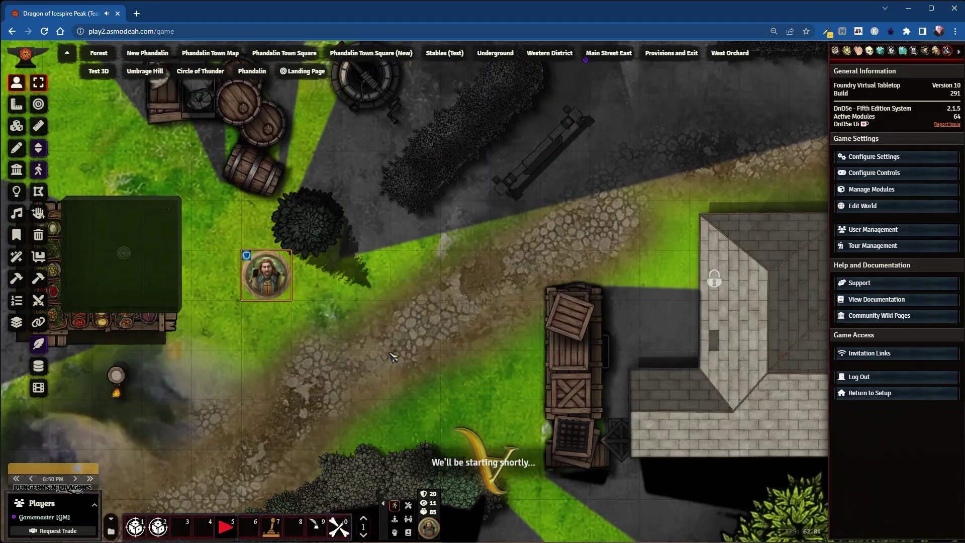
{"action": "left_click_drag", "start_coordinate": [393, 323], "coordinate": [528, 274]}
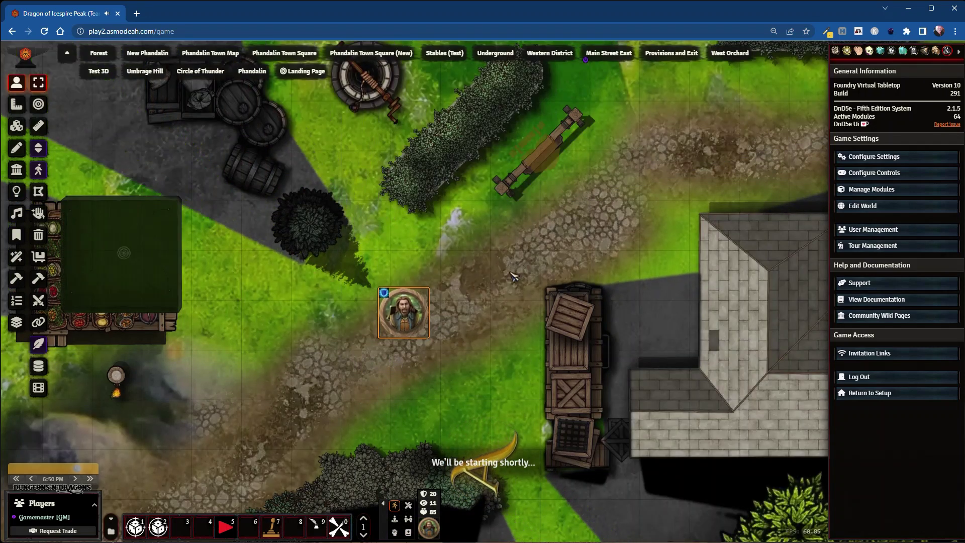
{"action": "key", "text": "ctrl+z"}
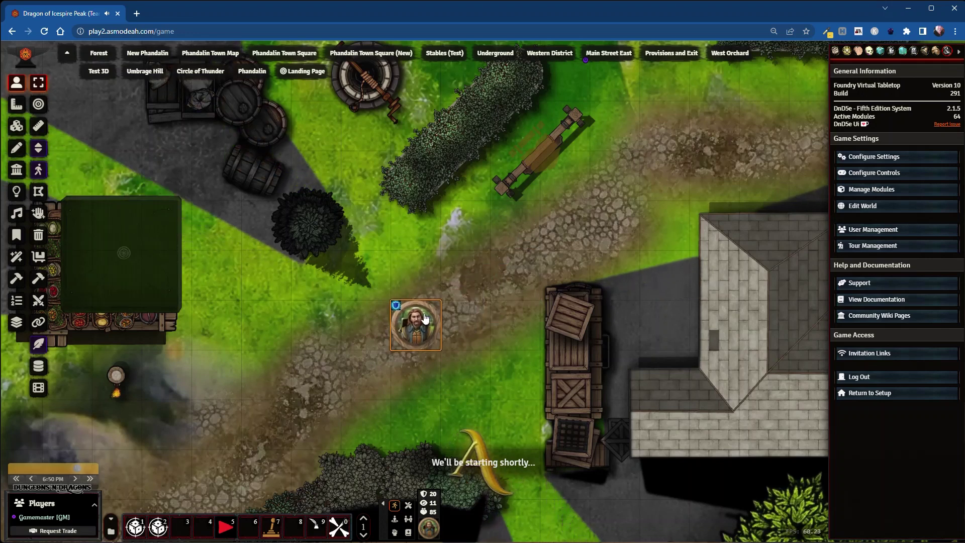
{"action": "scroll", "coordinate": [479, 329], "scroll_direction": "down", "scroll_amount": 1}
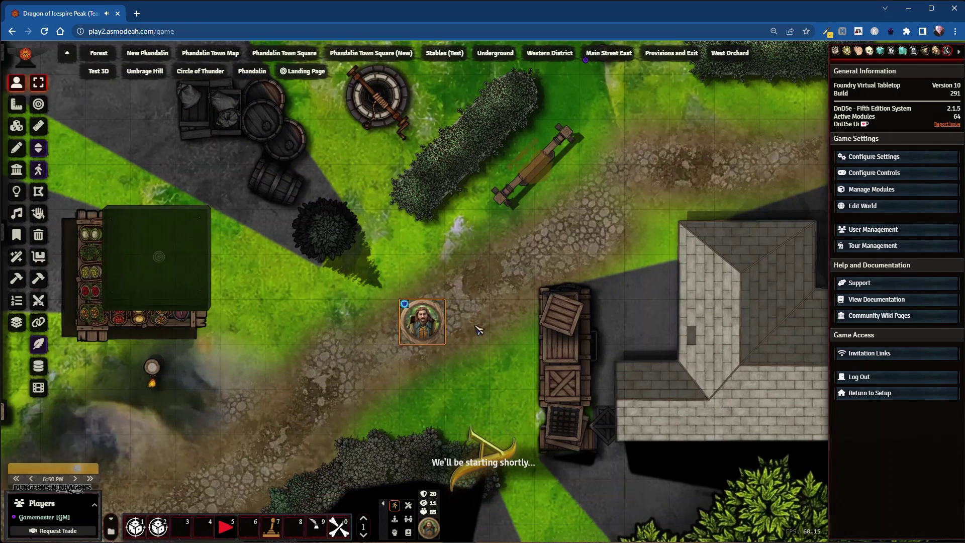
{"action": "scroll", "coordinate": [479, 330], "scroll_direction": "down", "scroll_amount": 1}
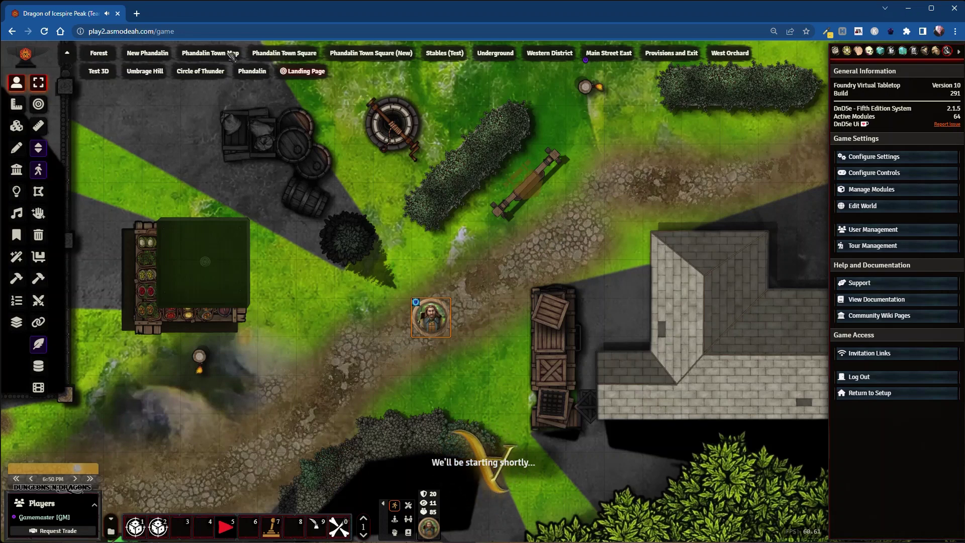
{"action": "left_click_drag", "start_coordinate": [445, 245], "coordinate": [526, 287]}
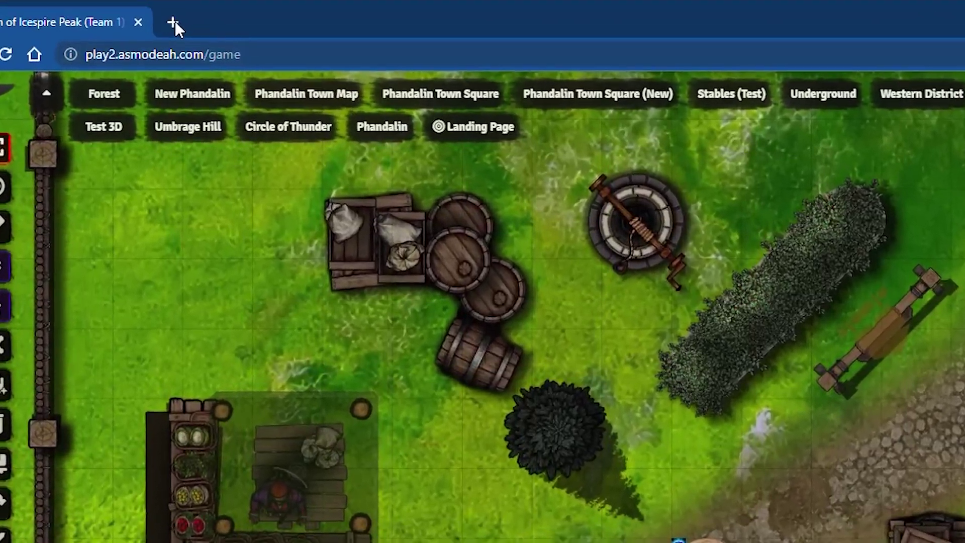
- Open chrome://settings in a new browser tab
{"action": "left_click", "coordinate": [175, 22]}
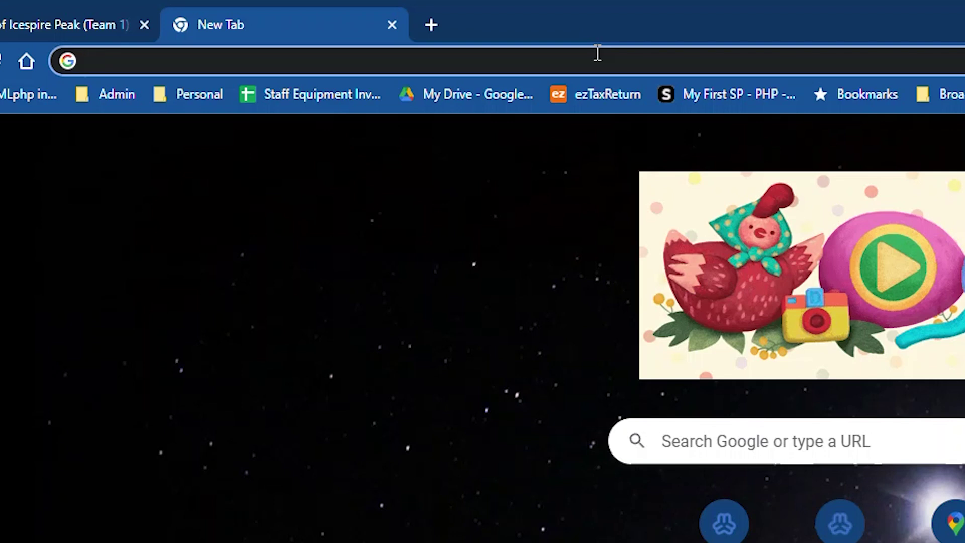
{"action": "type", "text": "chr"}
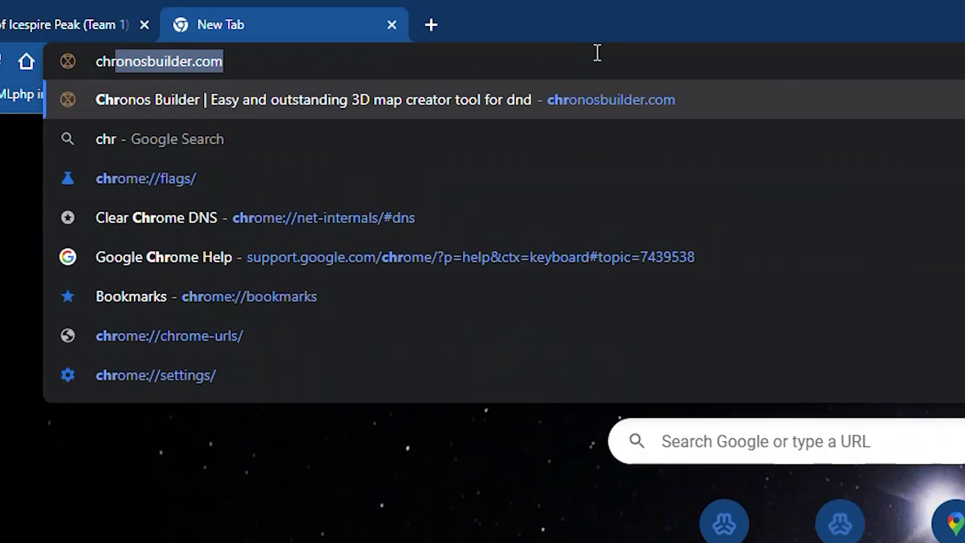
{"action": "type", "text": "ome"}
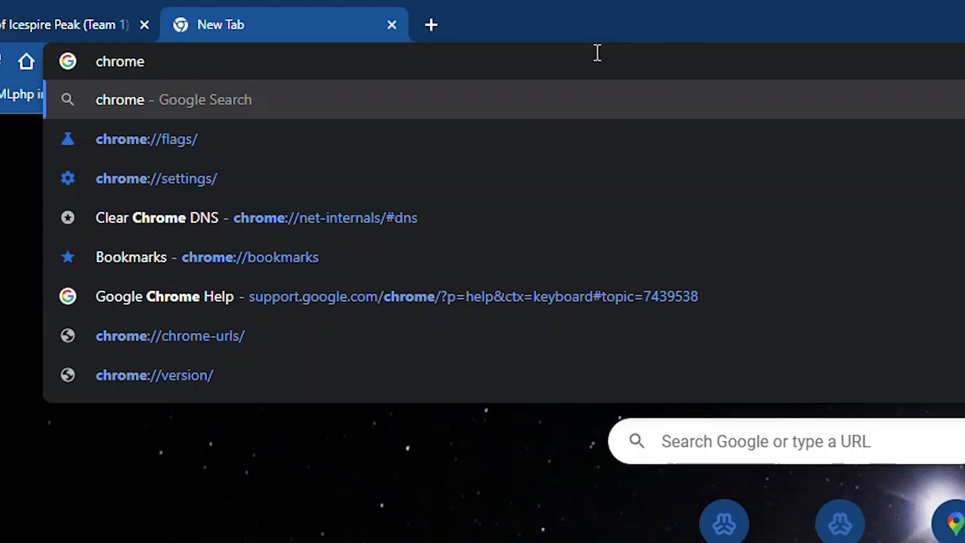
{"action": "type", "text": "://"}
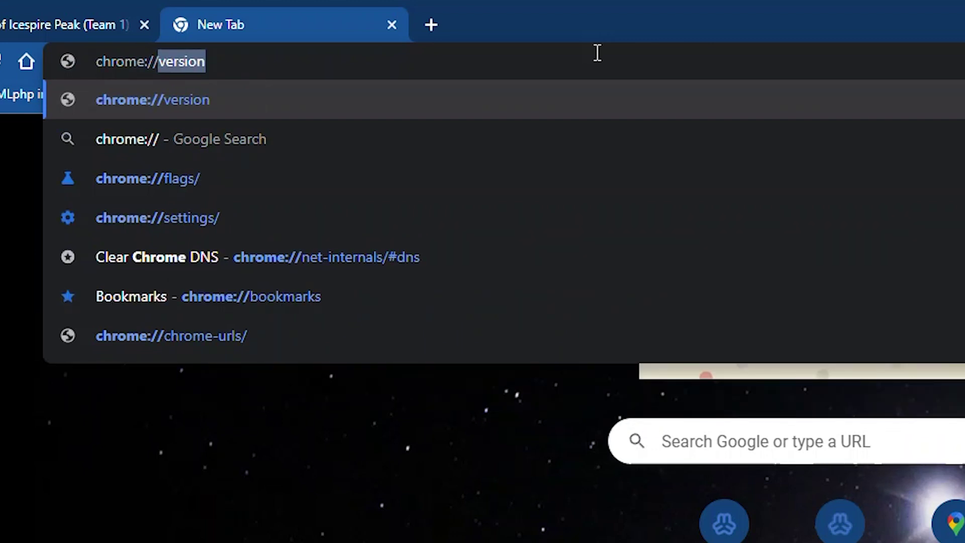
{"action": "type", "text": "settings"}
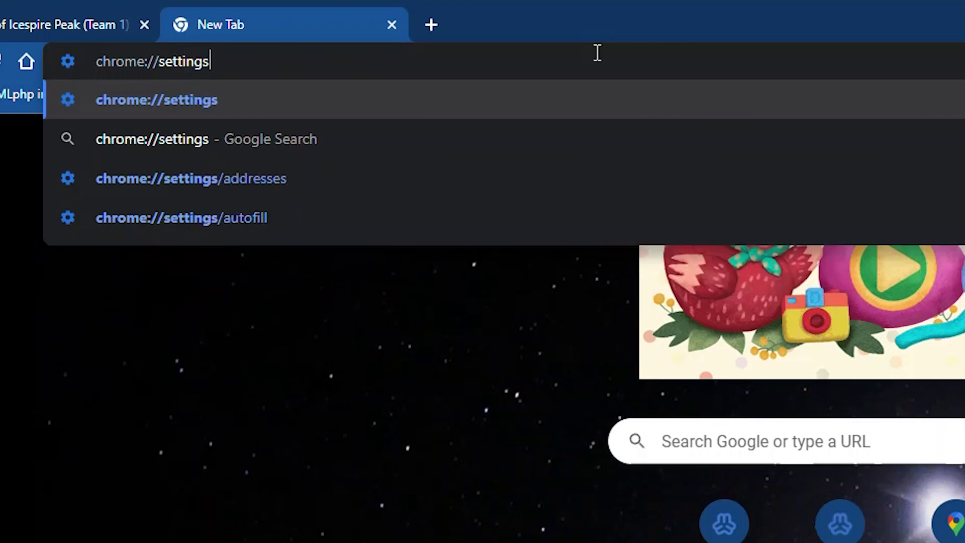
{"action": "key", "text": "Return"}
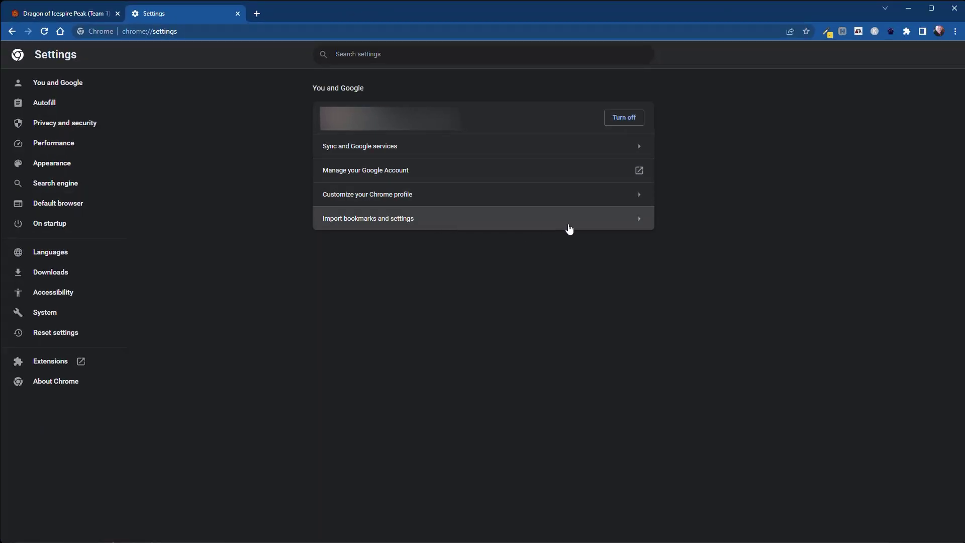
- Show the System section of the browser settings to check the hardware acceleration option
{"action": "left_click", "coordinate": [956, 31]}
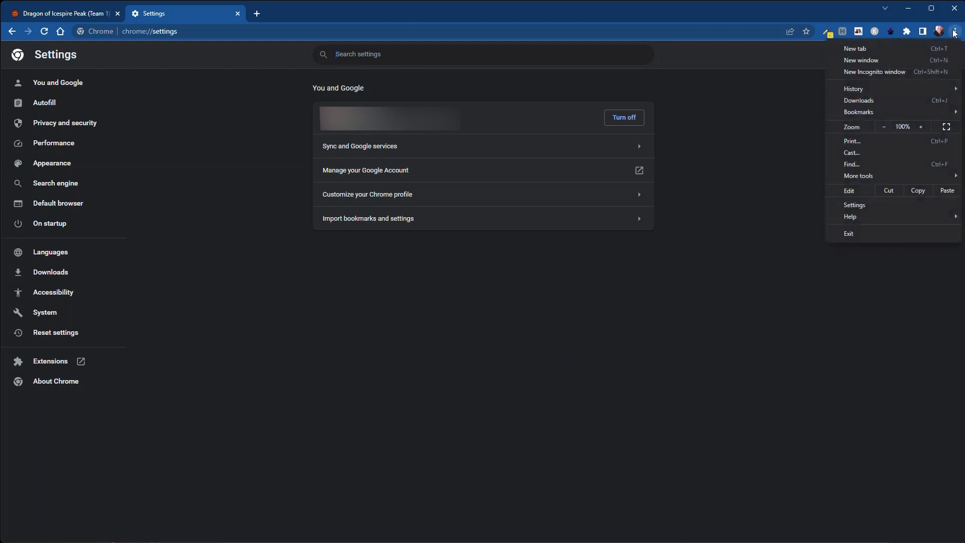
{"action": "left_click", "coordinate": [917, 208]}
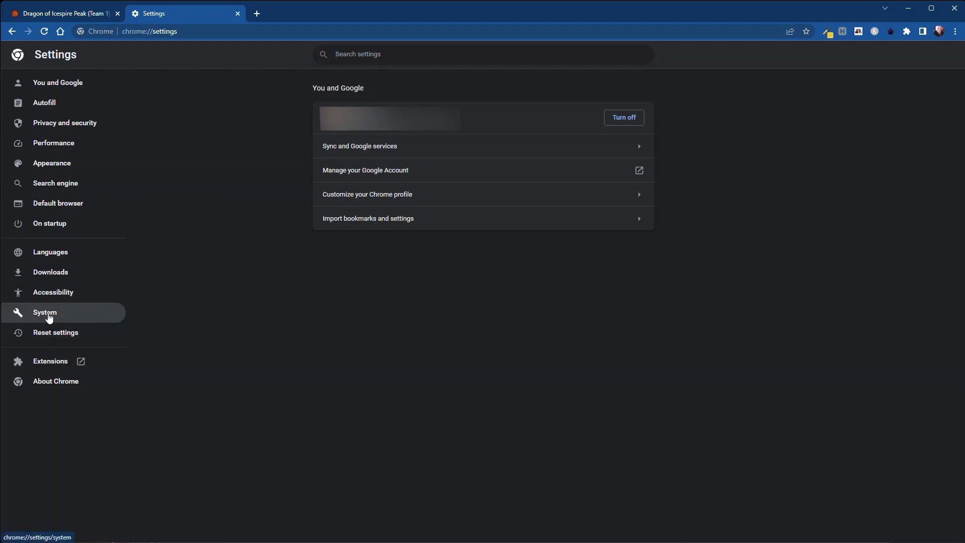
{"action": "left_click", "coordinate": [50, 316]}
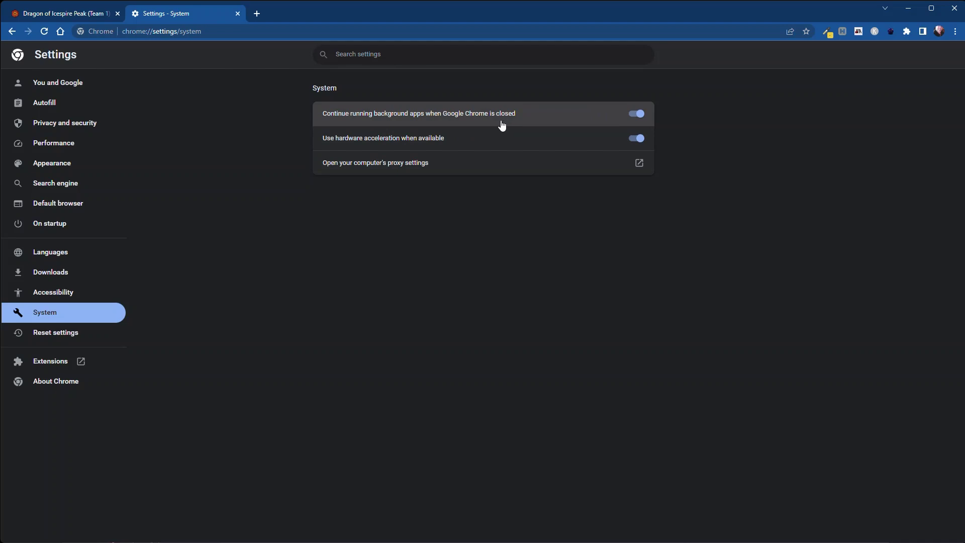
- Go to the chrome://flags page in the current tab
{"action": "left_click", "coordinate": [294, 34]}
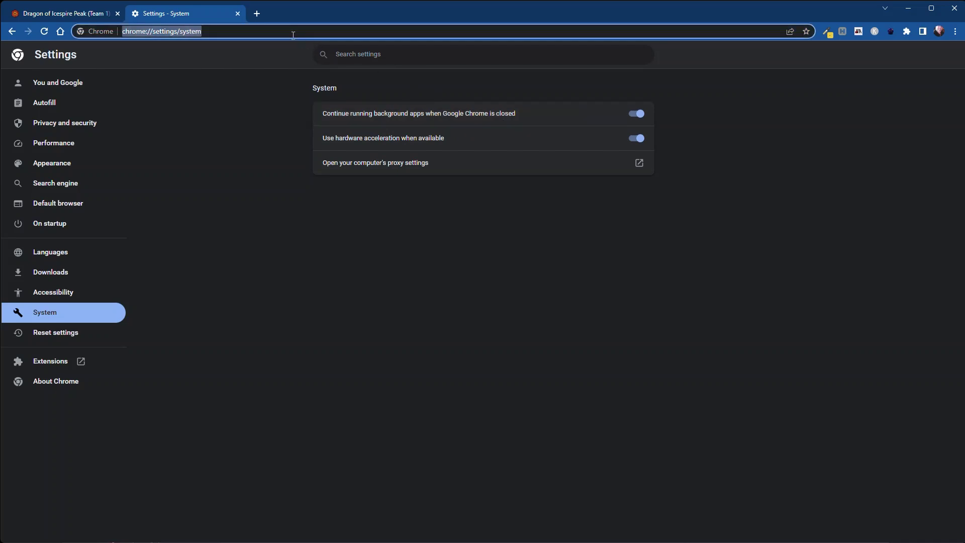
{"action": "type", "text": "chr"}
{"action": "key", "text": "BackSpace"}
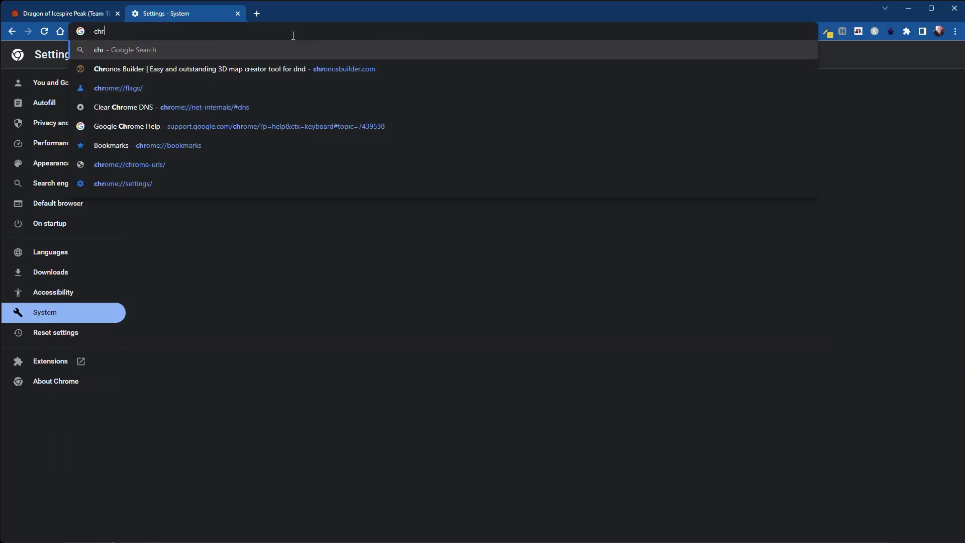
{"action": "type", "text": "ome:"}
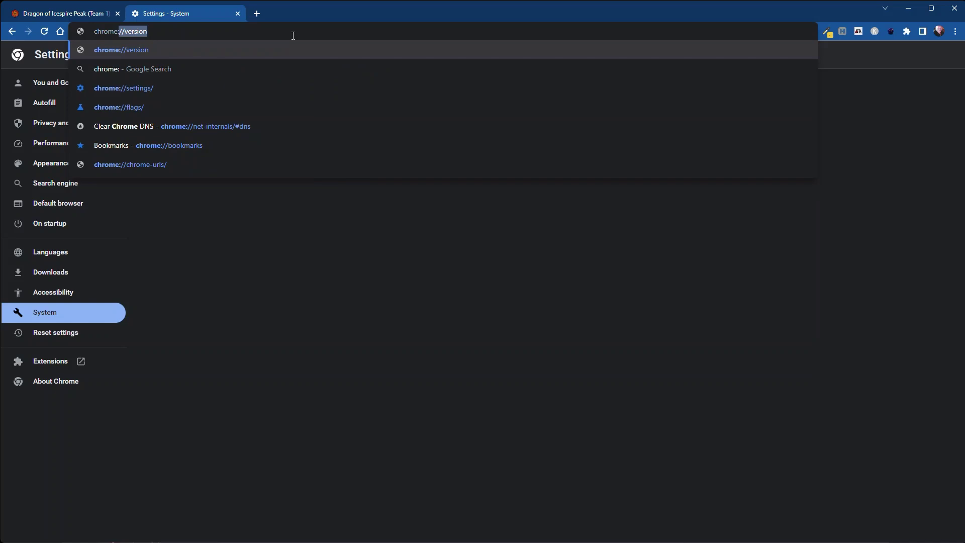
{"action": "type", "text": "//"}
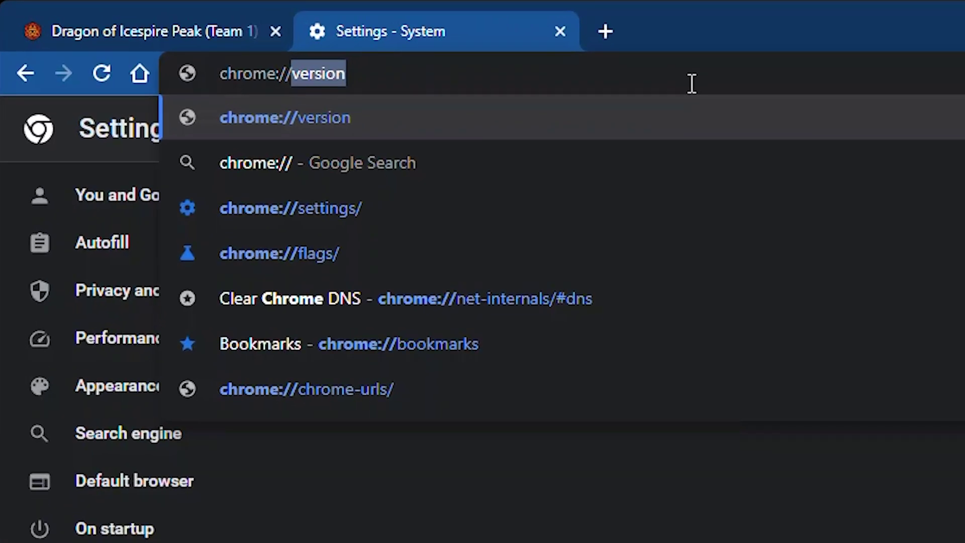
{"action": "type", "text": "fla"}
{"action": "key", "text": "BackSpace"}
{"action": "key", "text": "BackSpace"}
{"action": "type", "text": "lag"}
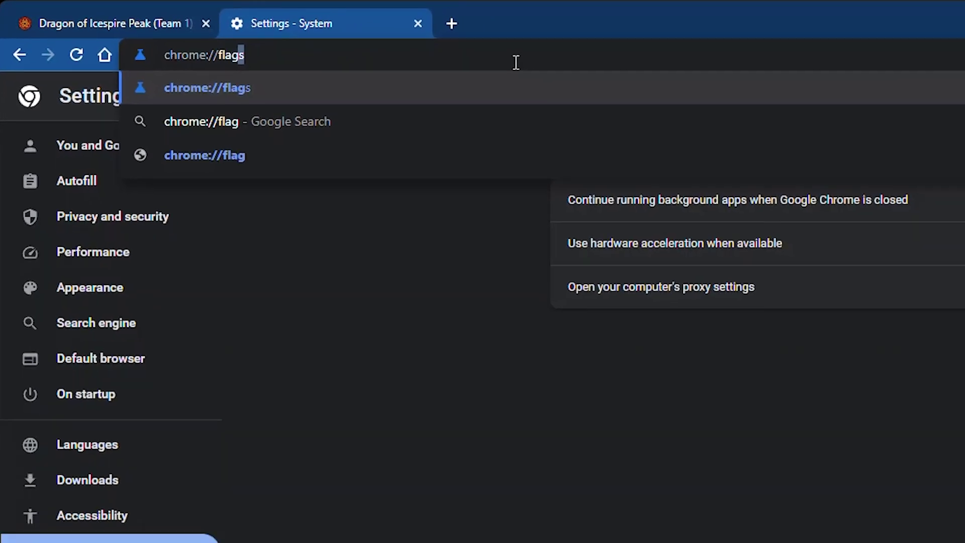
{"action": "key", "text": "Return"}
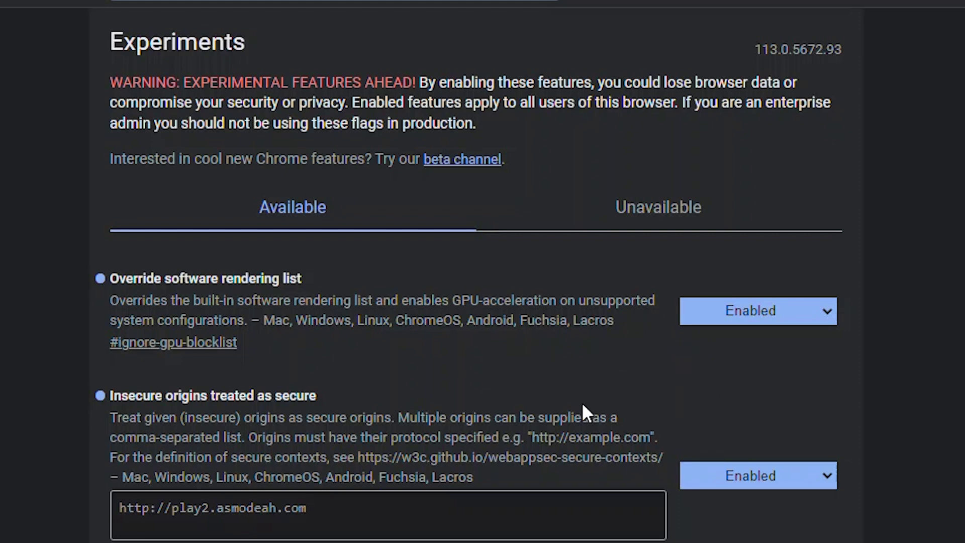
- Examine the experimental flags for GPU rendering, including the Override software rendering list and Accelerated 2D canvas entries
{"action": "scroll", "coordinate": [458, 367], "scroll_direction": "down", "scroll_amount": 7}
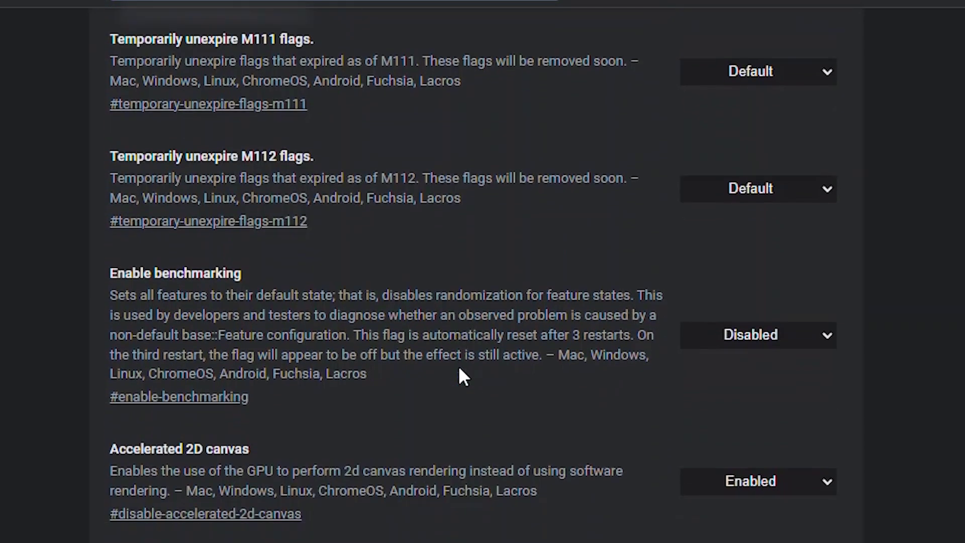
{"action": "scroll", "coordinate": [459, 367], "scroll_direction": "up", "scroll_amount": 8}
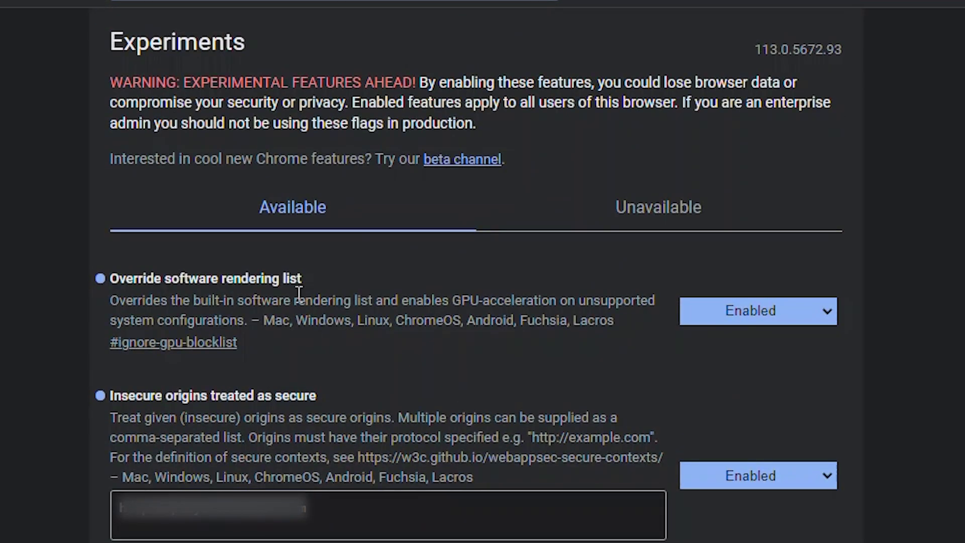
{"action": "left_click_drag", "start_coordinate": [327, 278], "coordinate": [111, 290]}
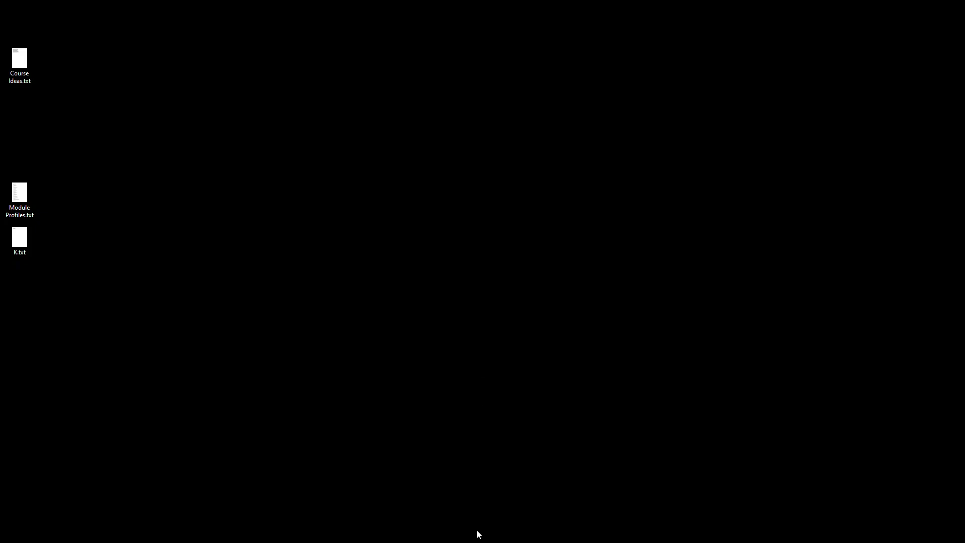
- Search Windows for chrome and check which actions, such as opening the file location, are available for the Google Chrome app
{"action": "left_click", "coordinate": [483, 530]}
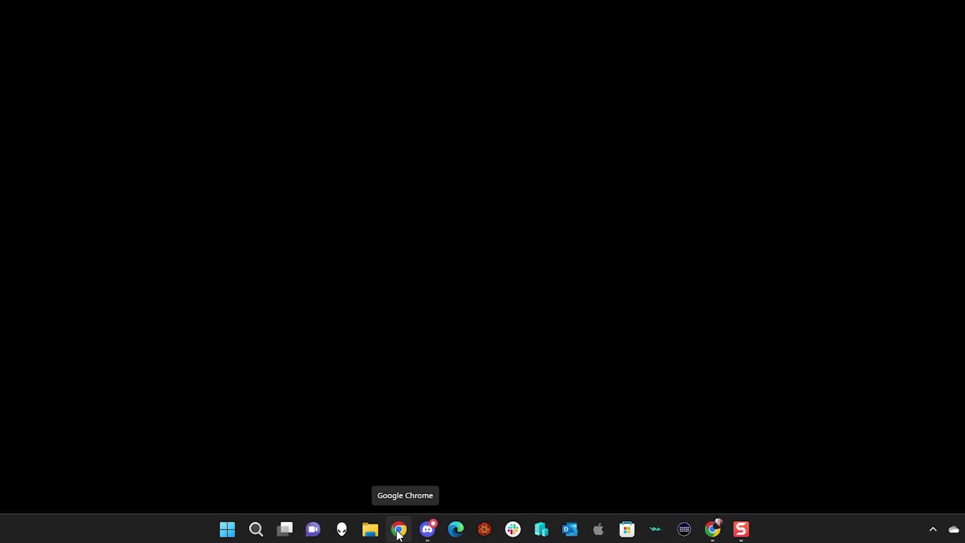
{"action": "key", "text": "super"}
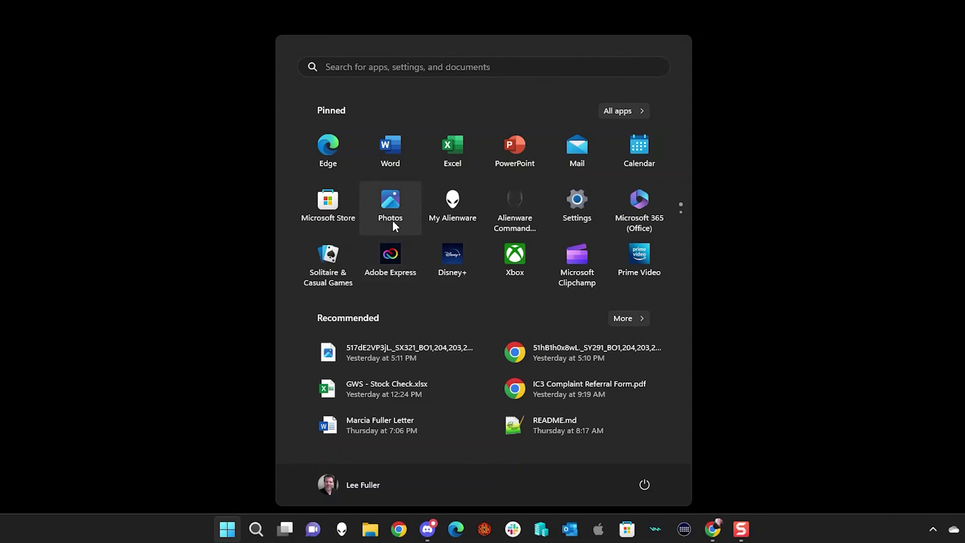
{"action": "left_click", "coordinate": [409, 66]}
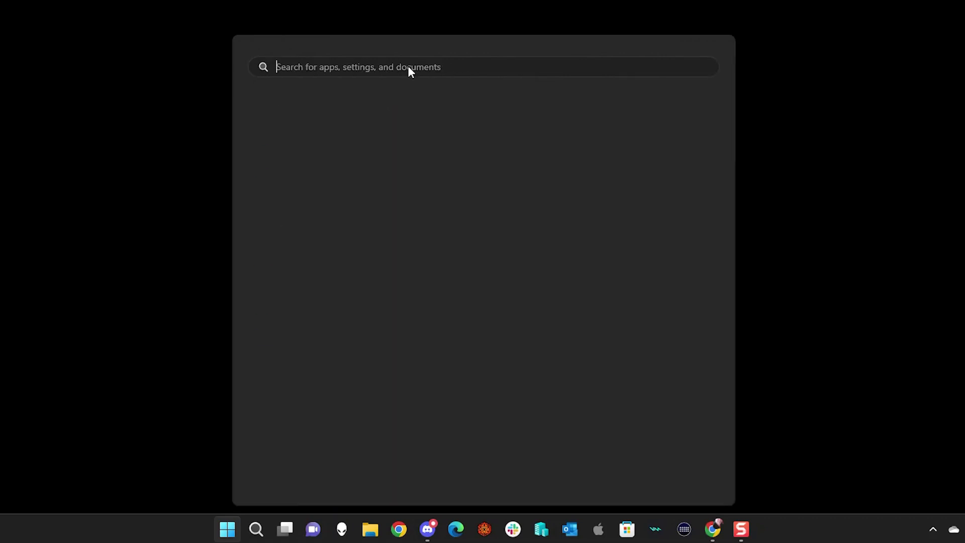
{"action": "type", "text": "chrome"}
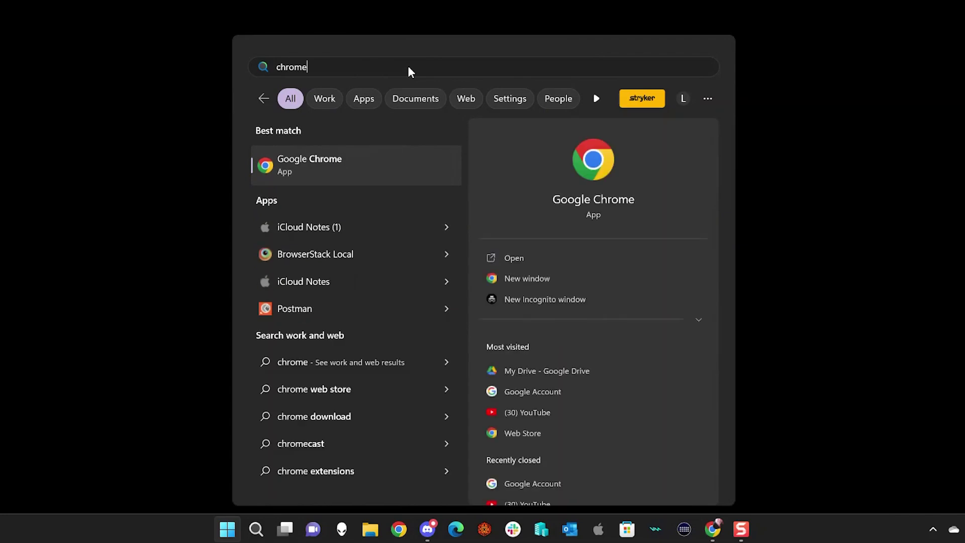
{"action": "right_click", "coordinate": [294, 162]}
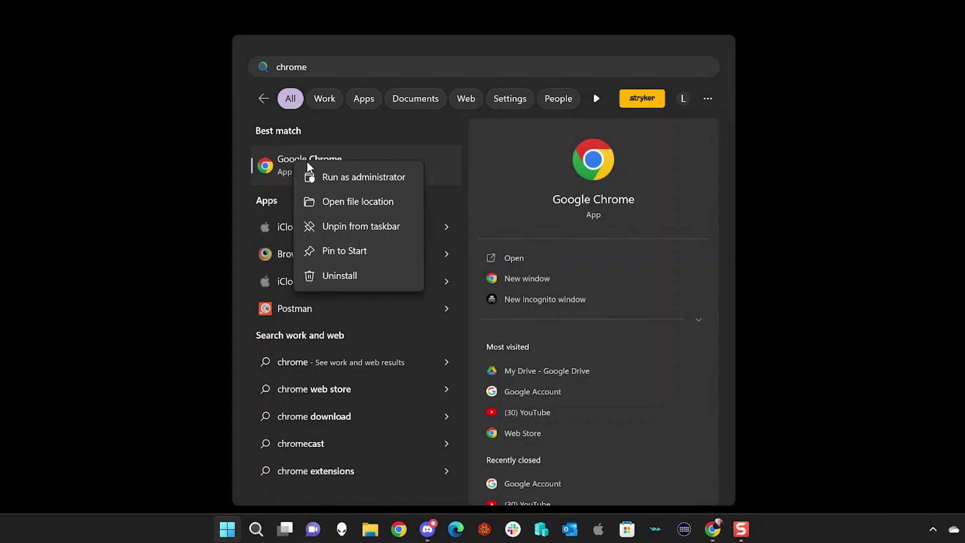
{"action": "left_click", "coordinate": [567, 2]}
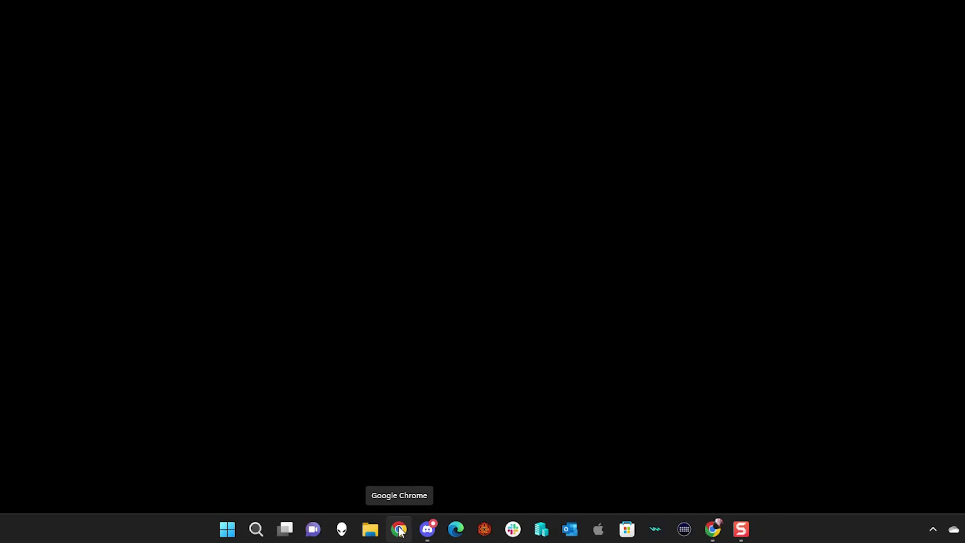
- Open the properties of the Google Chrome shortcut pinned to the taskbar
{"action": "right_click", "coordinate": [400, 530]}
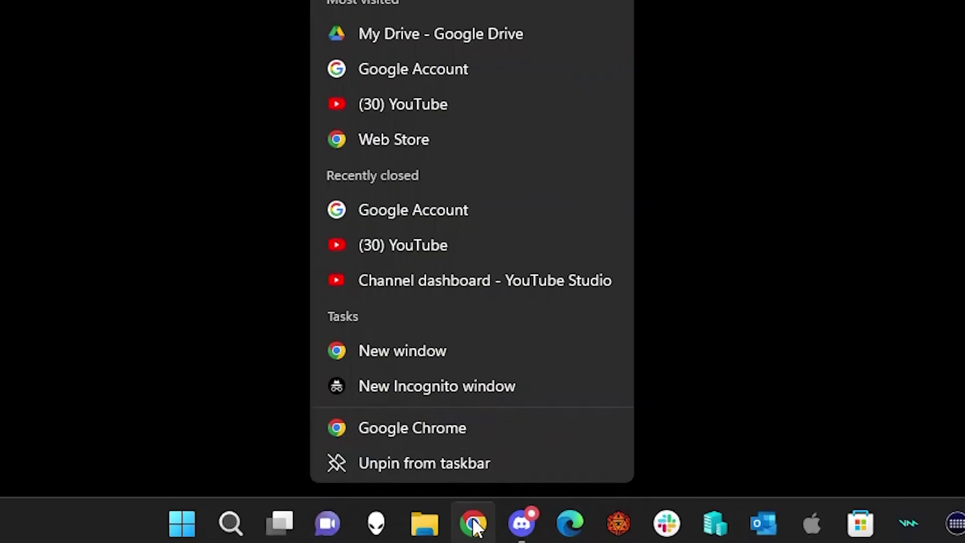
{"action": "right_click", "coordinate": [412, 428]}
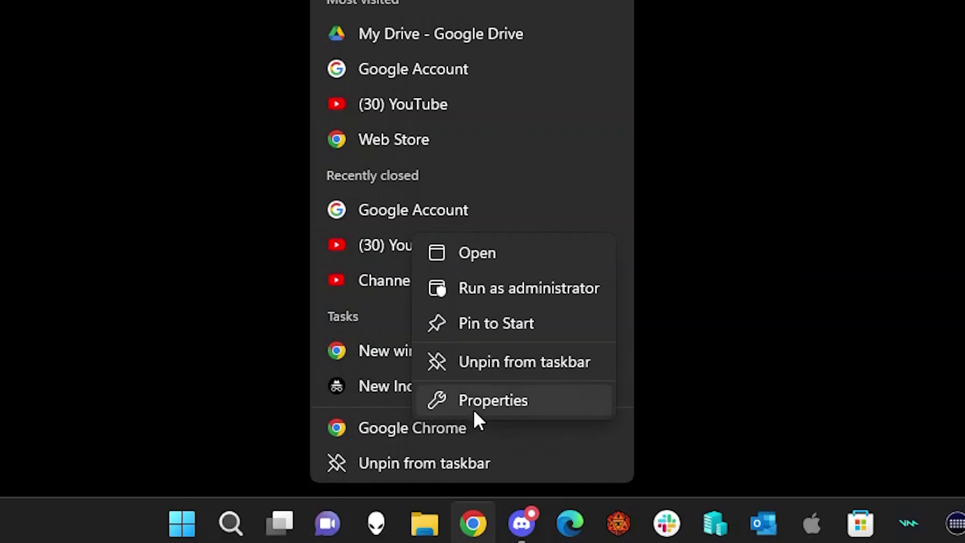
{"action": "left_click", "coordinate": [473, 536]}
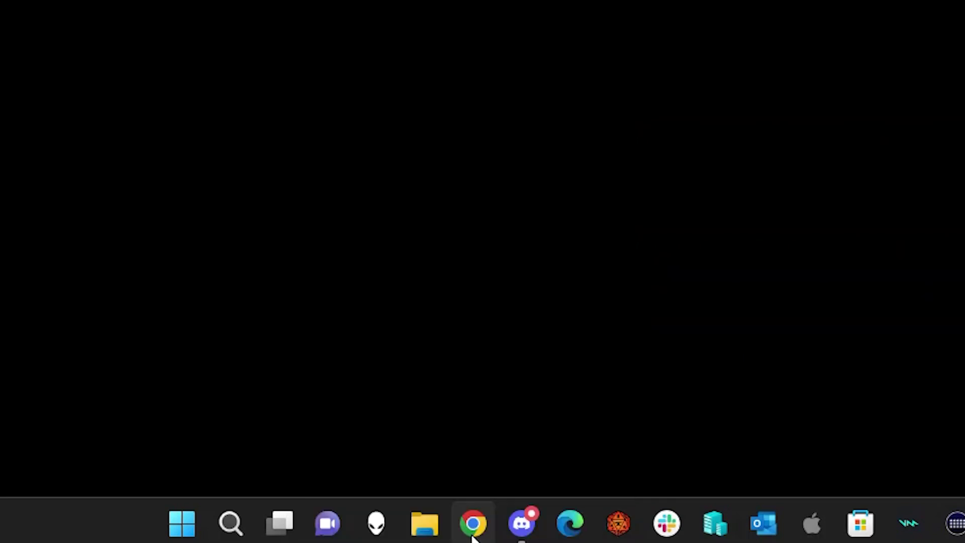
{"action": "right_click", "coordinate": [472, 536]}
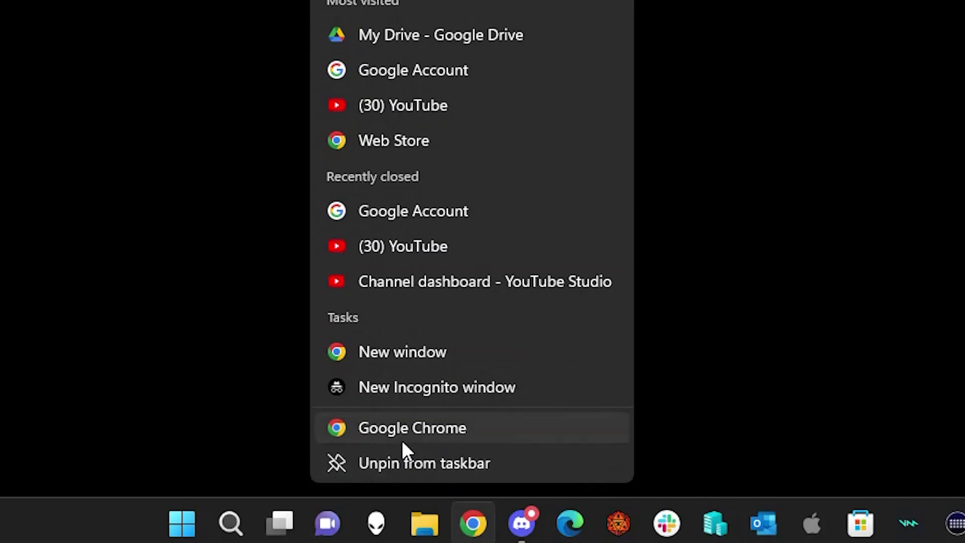
{"action": "right_click", "coordinate": [400, 429]}
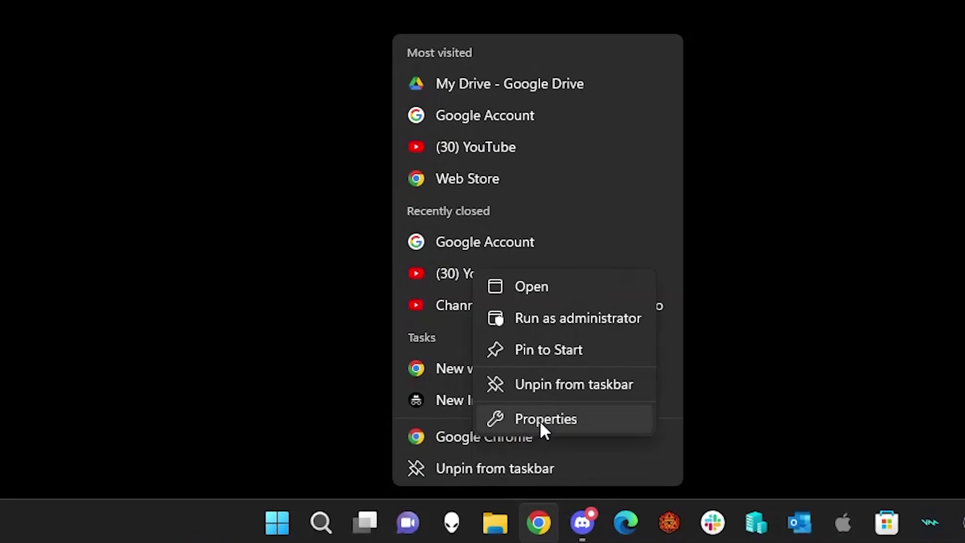
{"action": "left_click", "coordinate": [542, 420]}
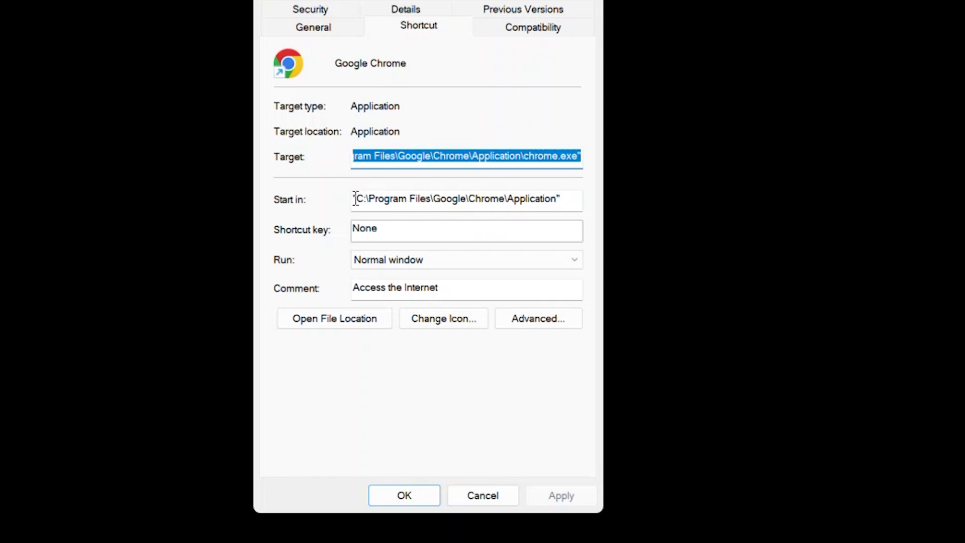
- Select the Start in folder path in the Chrome shortcut's properties and close the dialog without changes
{"action": "left_click_drag", "start_coordinate": [355, 199], "coordinate": [423, 195]}
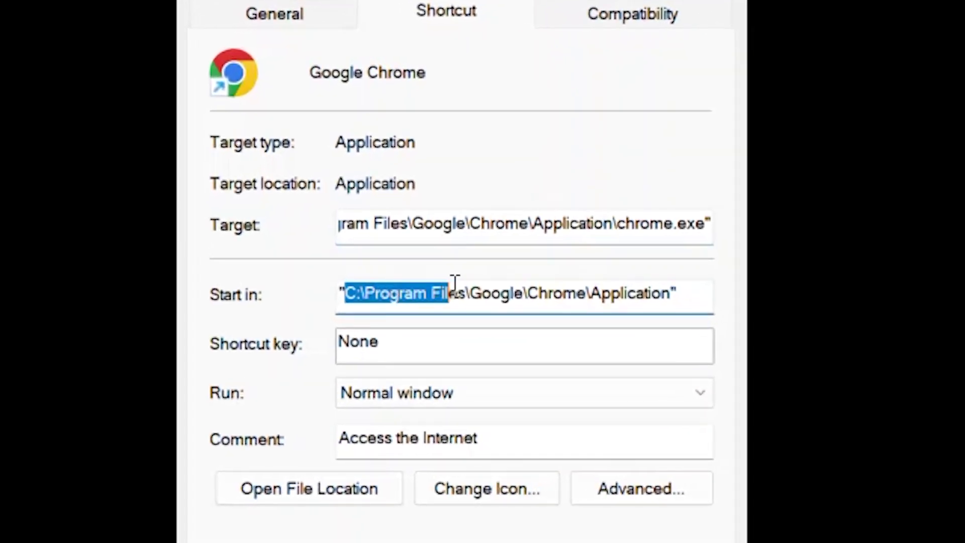
{"action": "left_click_drag", "start_coordinate": [455, 283], "coordinate": [673, 322]}
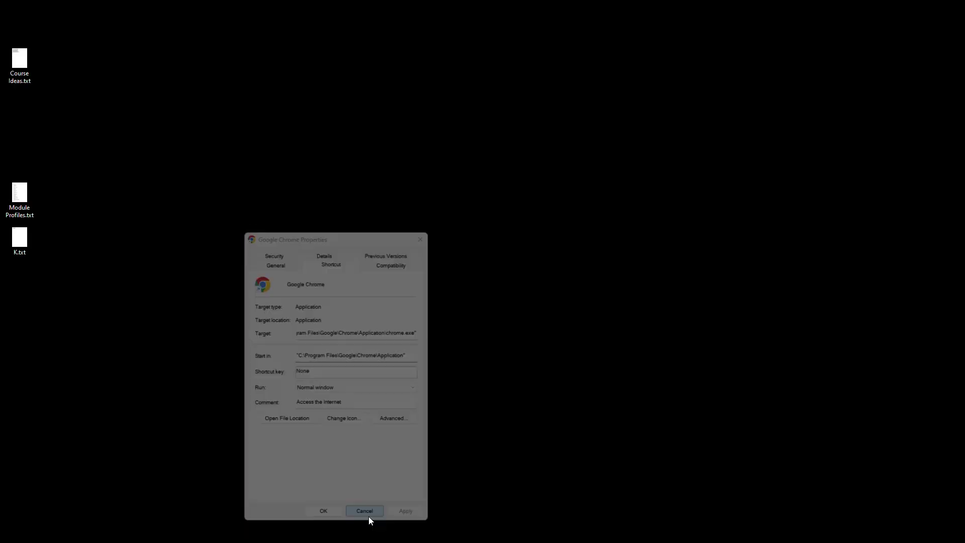
{"action": "left_click", "coordinate": [367, 514]}
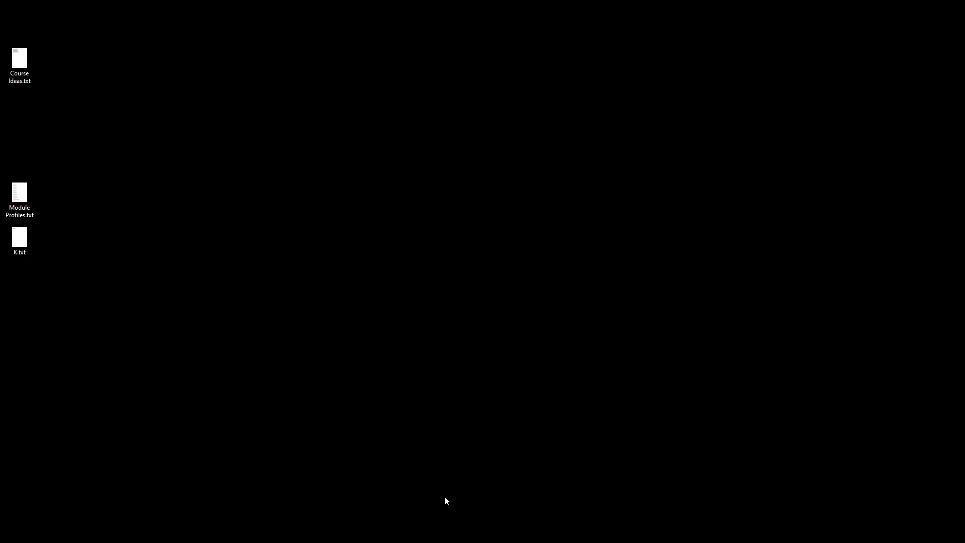
- Open the Windows Graphics settings and review the app list under Custom options for apps
{"action": "key", "text": "super"}
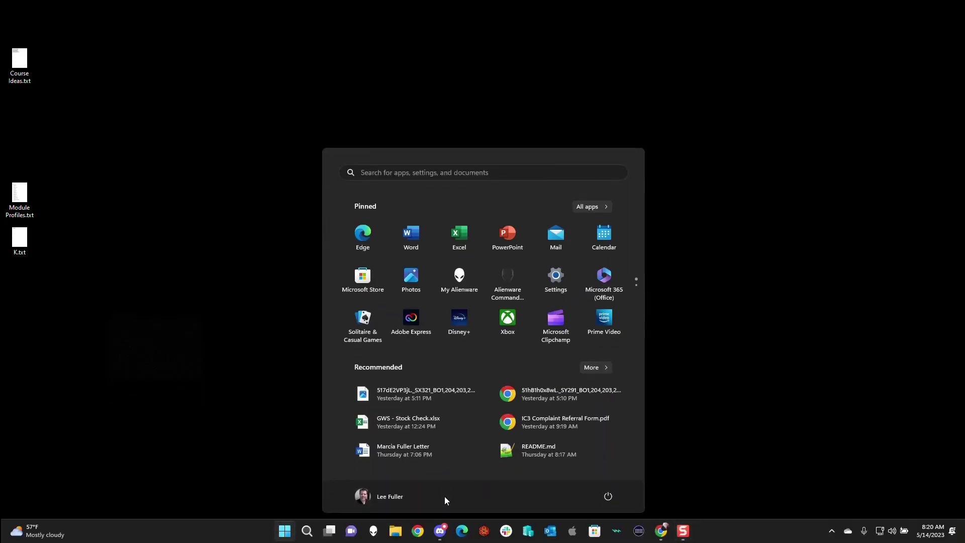
{"action": "type", "text": "gra"}
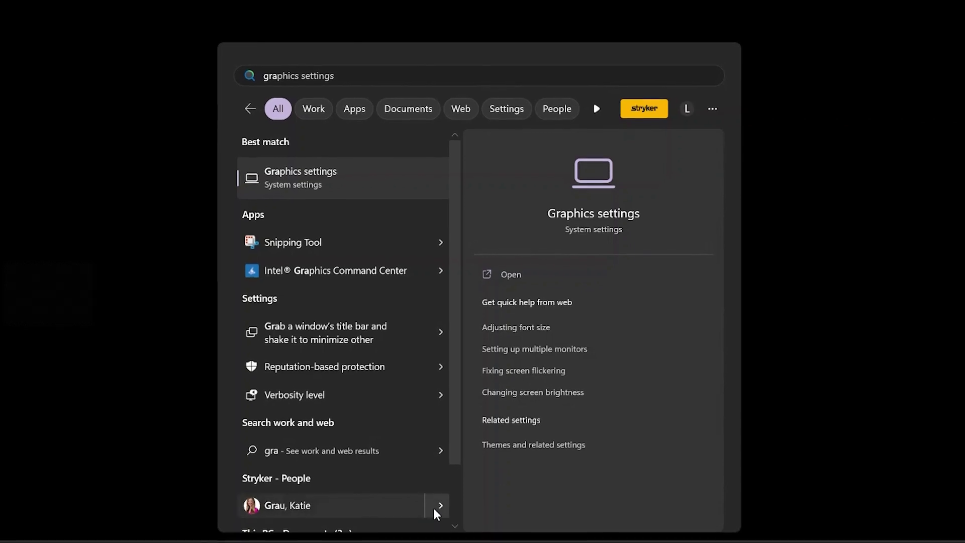
{"action": "left_click", "coordinate": [312, 196]}
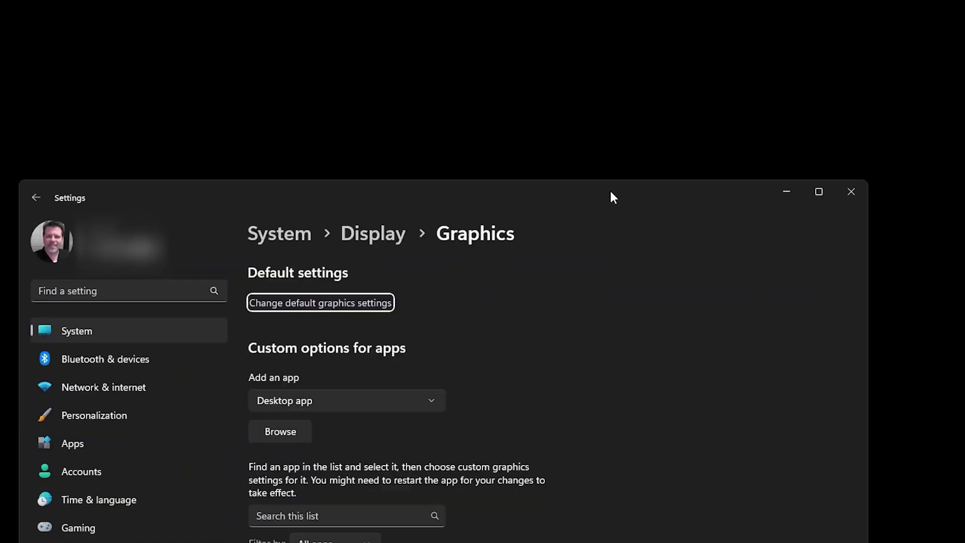
{"action": "left_click_drag", "start_coordinate": [610, 189], "coordinate": [669, 31]}
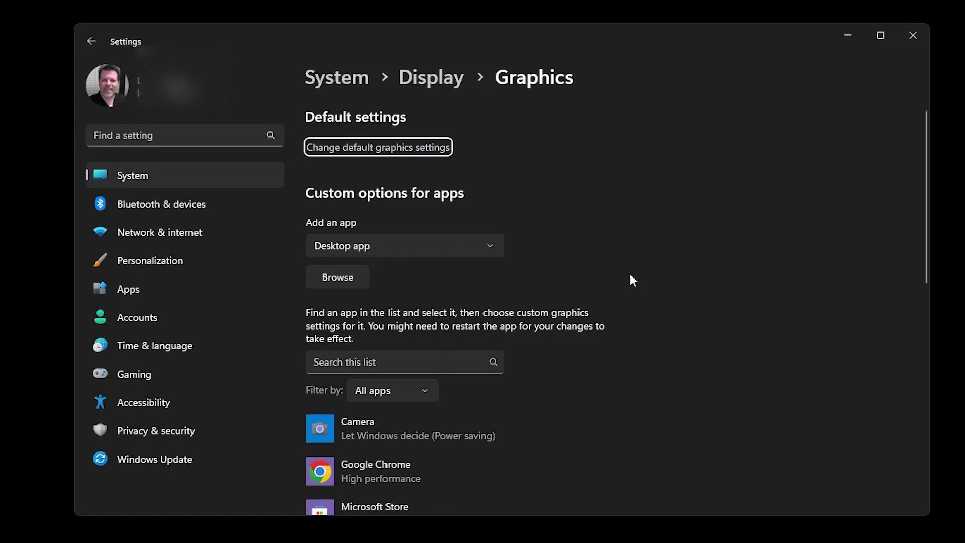
{"action": "scroll", "coordinate": [624, 298], "scroll_direction": "down", "scroll_amount": 3}
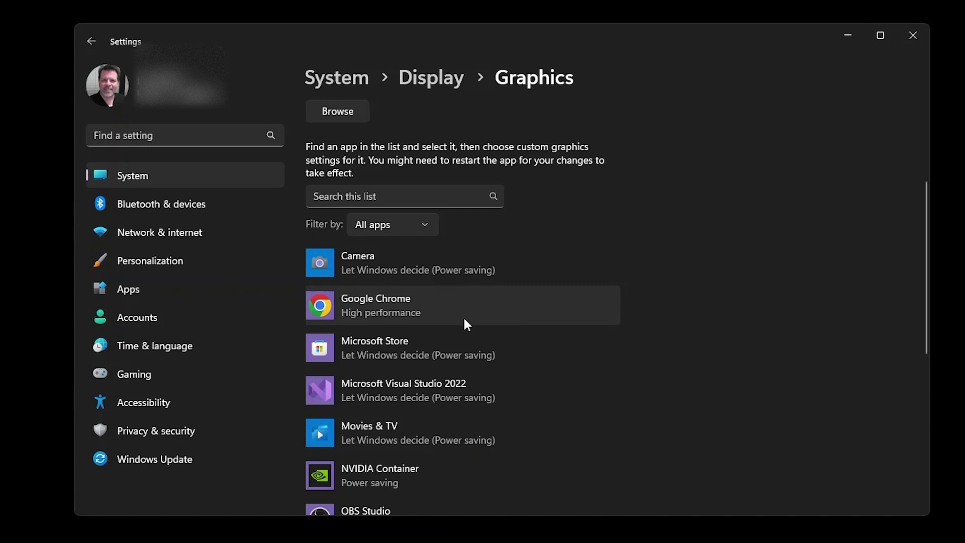
{"action": "scroll", "coordinate": [463, 316], "scroll_direction": "up", "scroll_amount": 3}
{"action": "scroll", "coordinate": [463, 316], "scroll_direction": "down", "scroll_amount": 2}
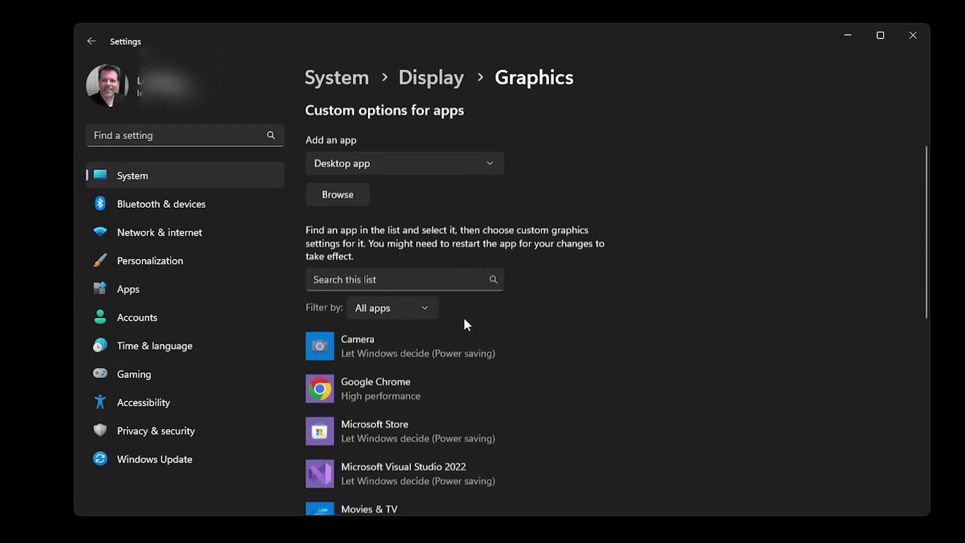
{"action": "scroll", "coordinate": [401, 378], "scroll_direction": "up", "scroll_amount": 2}
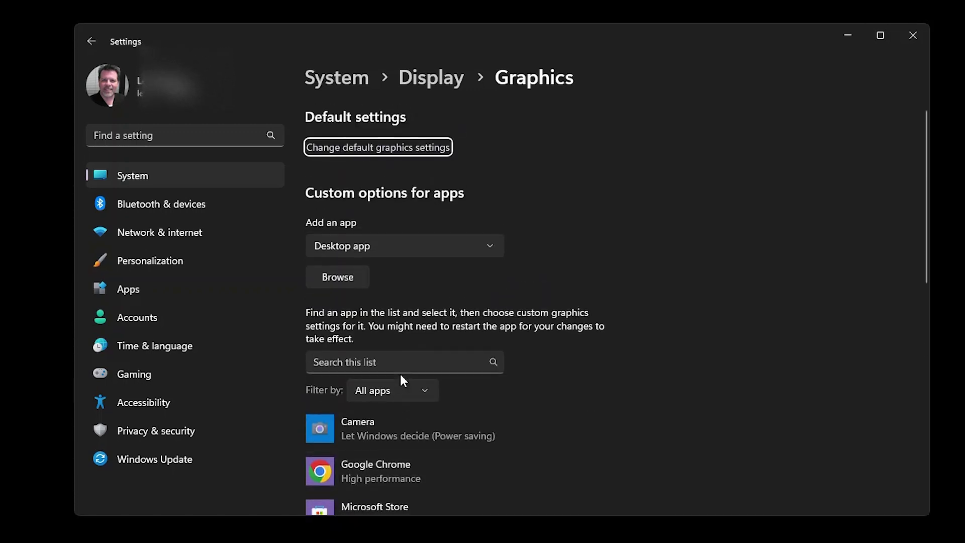
- Browse for a desktop app, select chrome.exe in C:\Program Files\Google\Chrome\Application, and cancel without adding it
{"action": "left_click", "coordinate": [372, 247]}
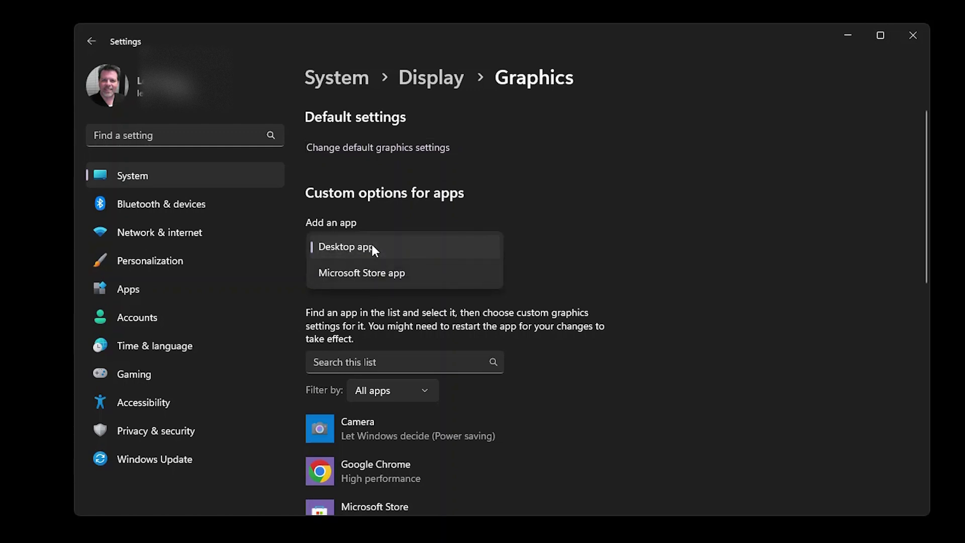
{"action": "left_click", "coordinate": [372, 246]}
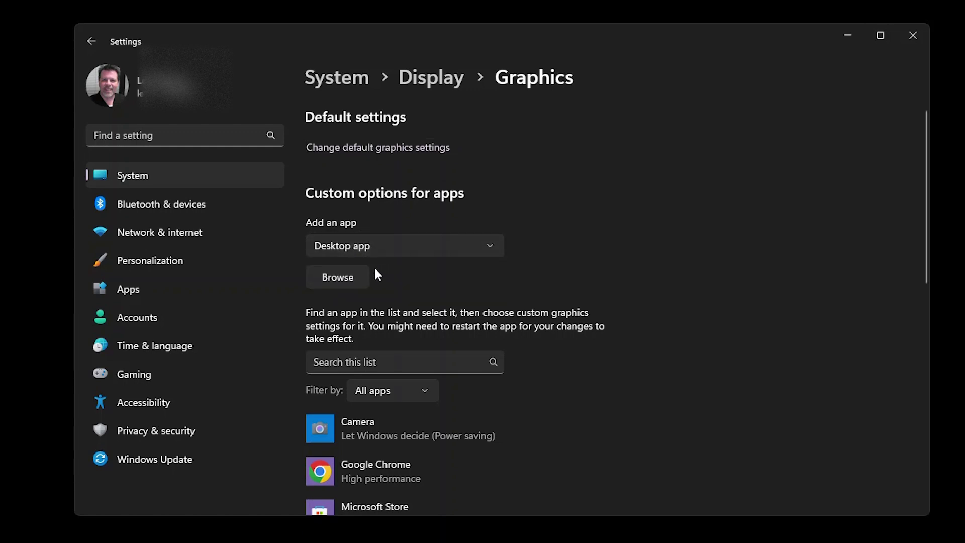
{"action": "left_click", "coordinate": [344, 277]}
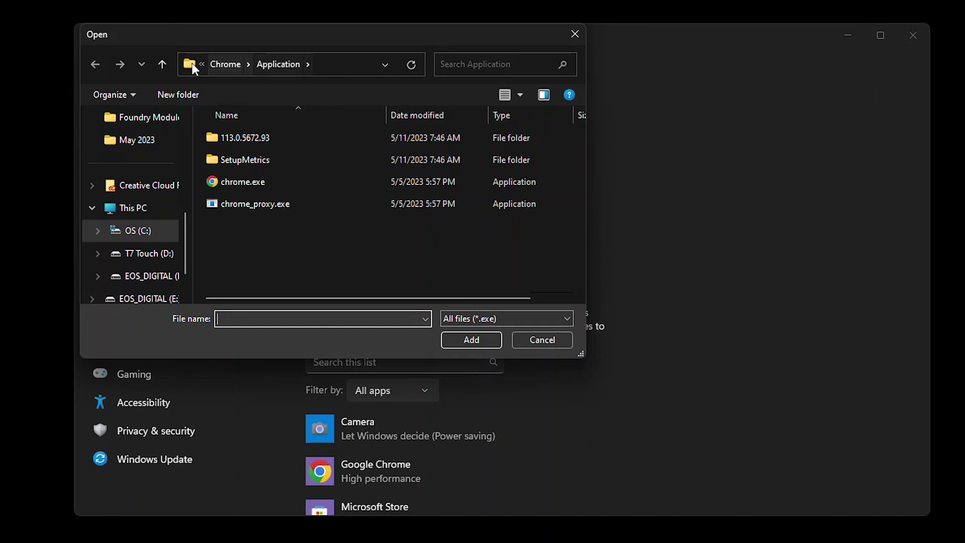
{"action": "left_click", "coordinate": [347, 61]}
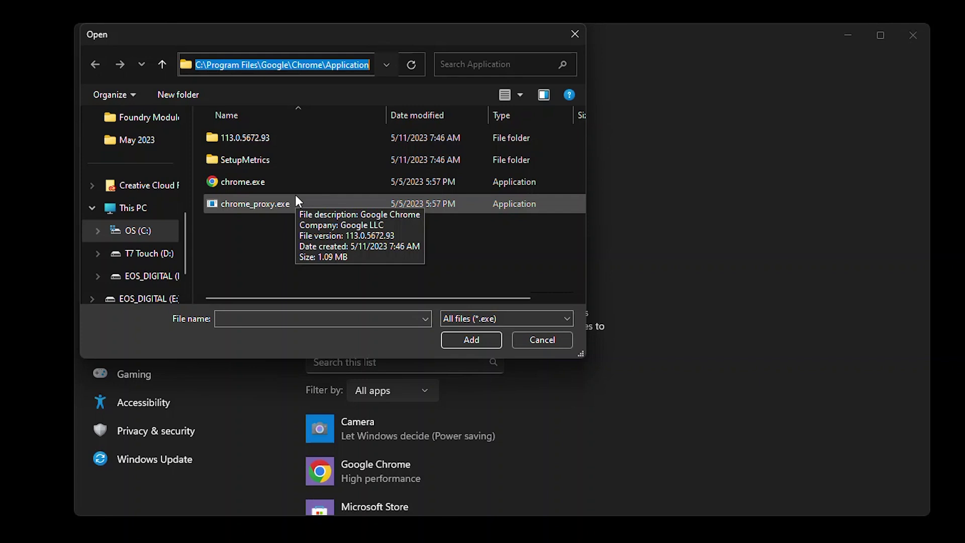
{"action": "key", "text": "End"}
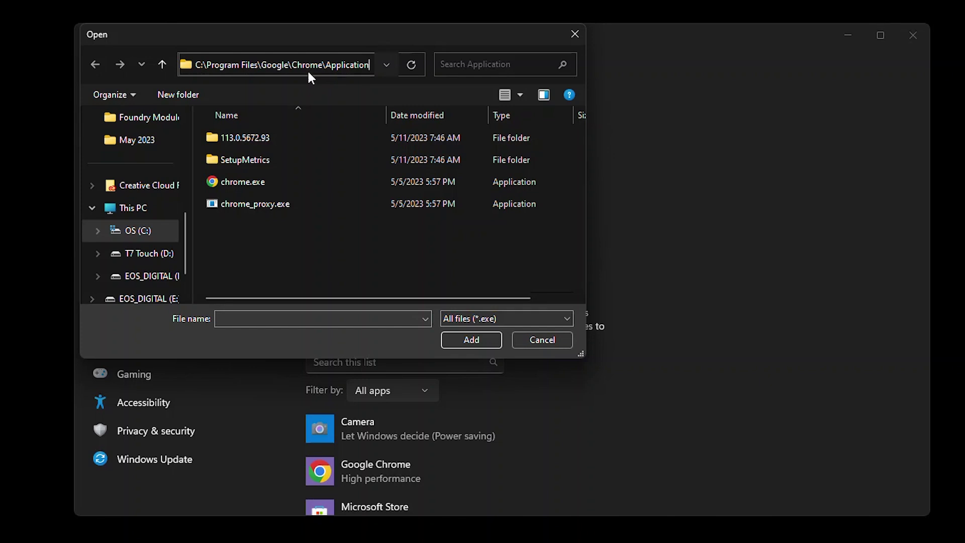
{"action": "key", "text": "Return"}
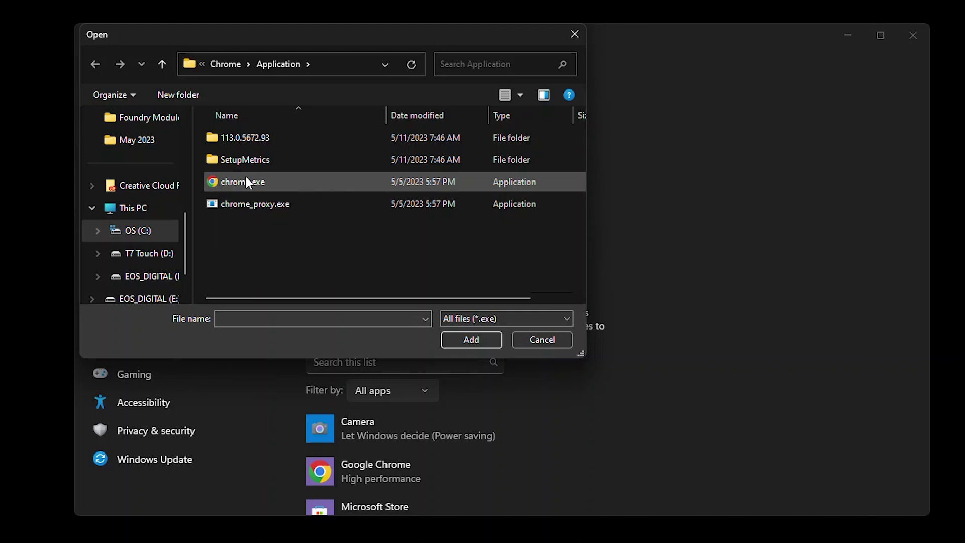
{"action": "left_click", "coordinate": [234, 182]}
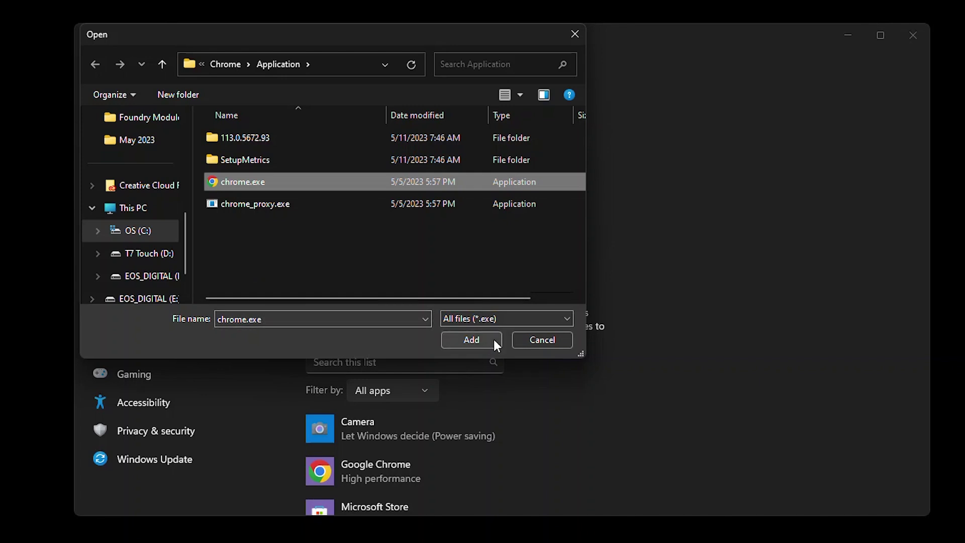
{"action": "left_click", "coordinate": [552, 341]}
- Save the graphics preference for Google Chrome as High performance
{"action": "scroll", "coordinate": [597, 420], "scroll_direction": "down", "scroll_amount": 3}
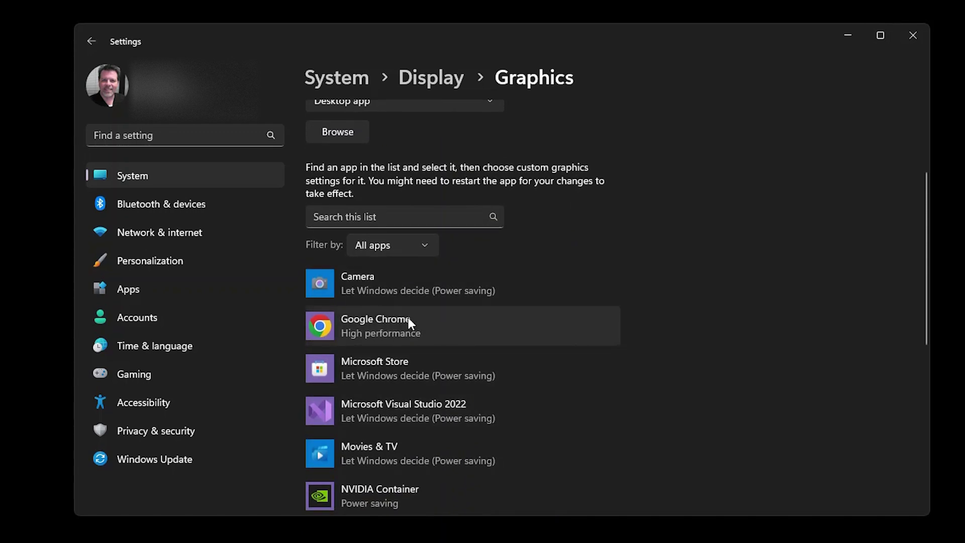
{"action": "left_click", "coordinate": [446, 323]}
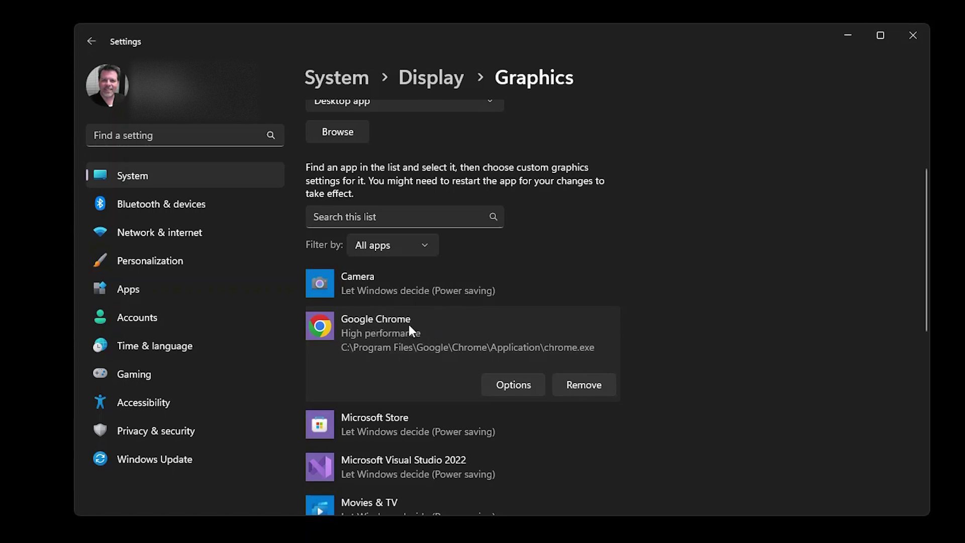
{"action": "left_click", "coordinate": [508, 386]}
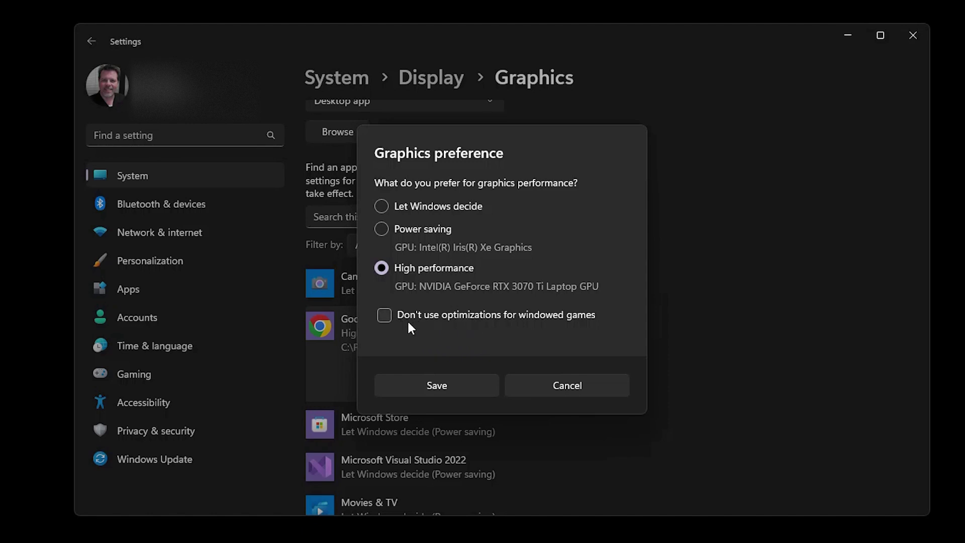
{"action": "left_click", "coordinate": [462, 387]}
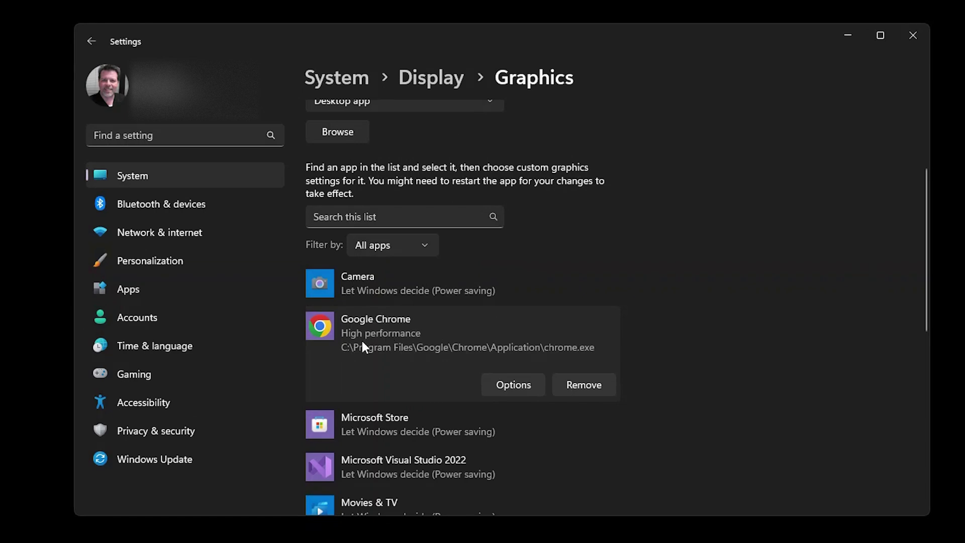